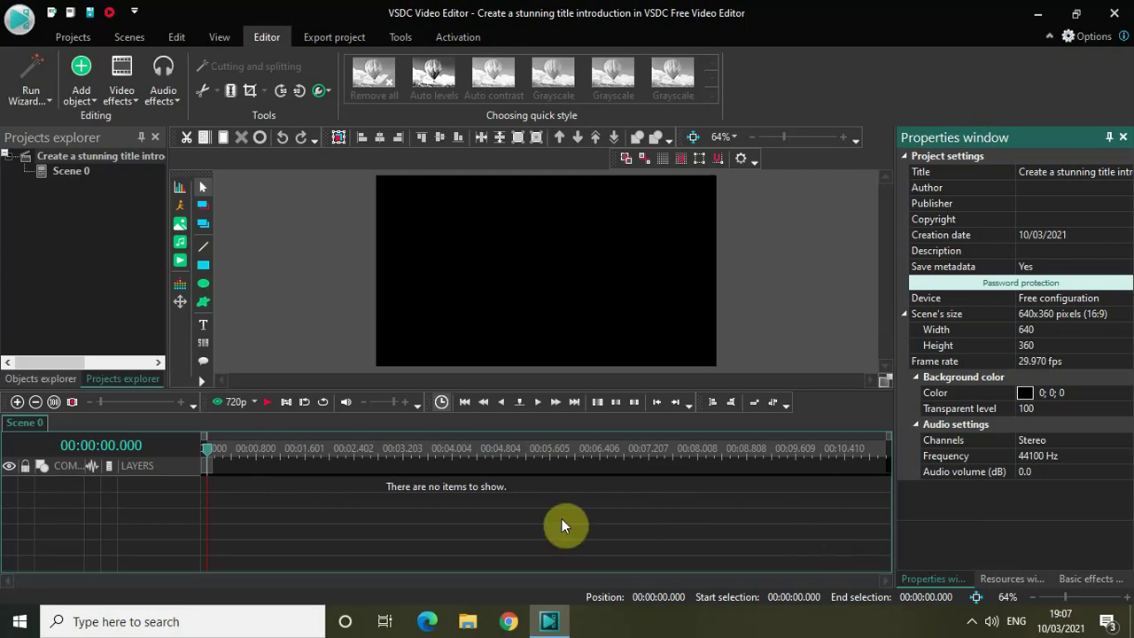
Add a text object at the cursor position with a box about 601 by 149 px, and center it vertically in the scene
left_click(82, 99)
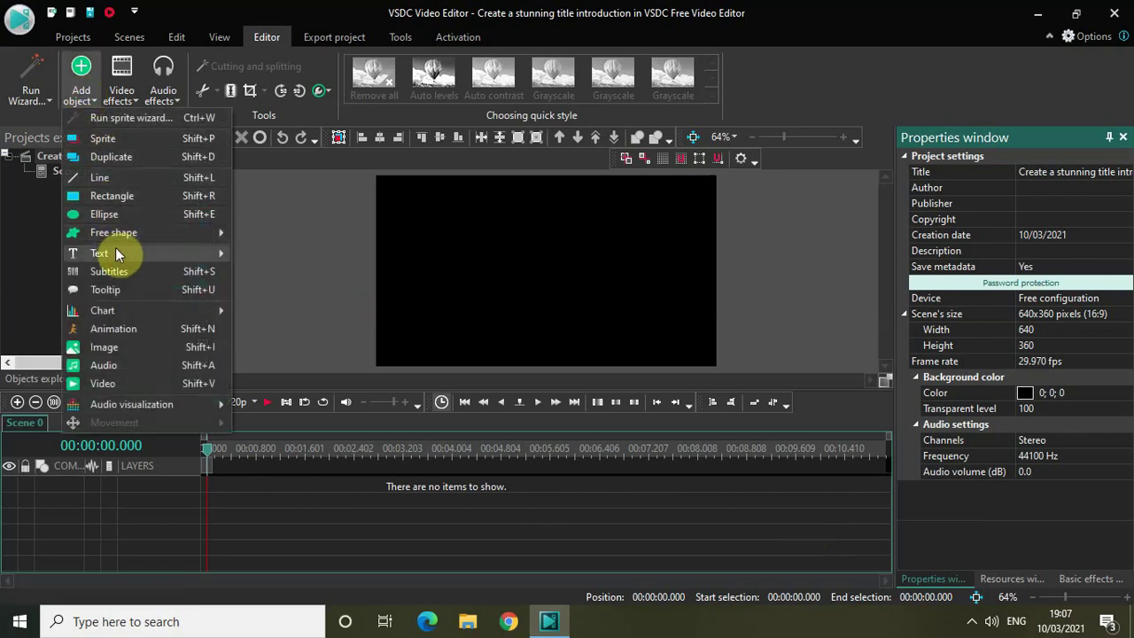
mouse_move(115, 250)
left_click(343, 262)
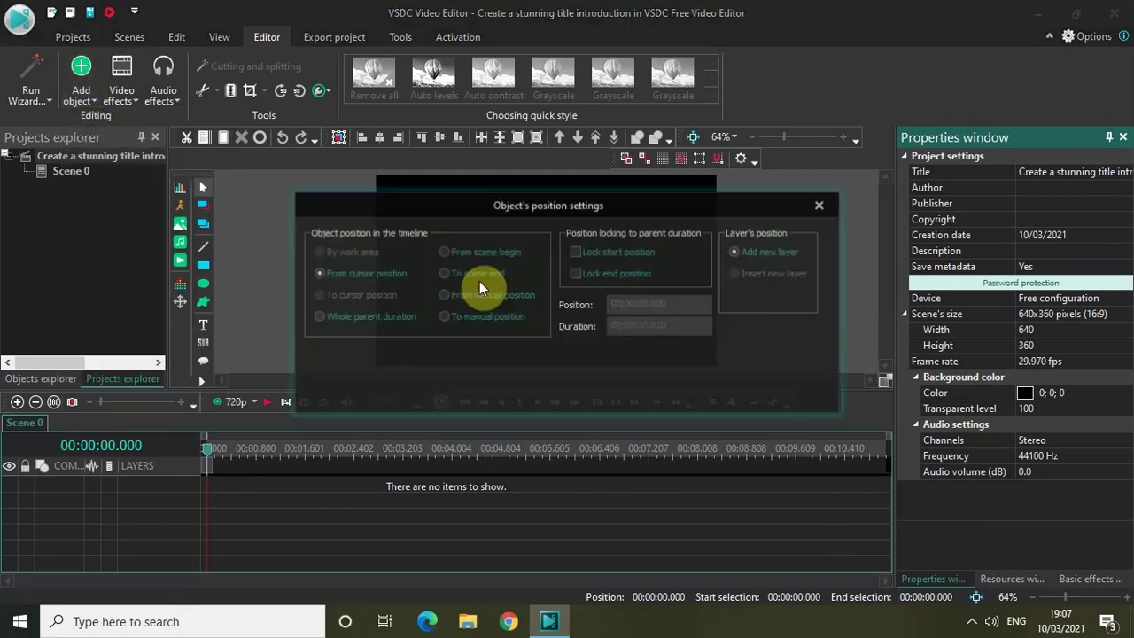
left_click(700, 385)
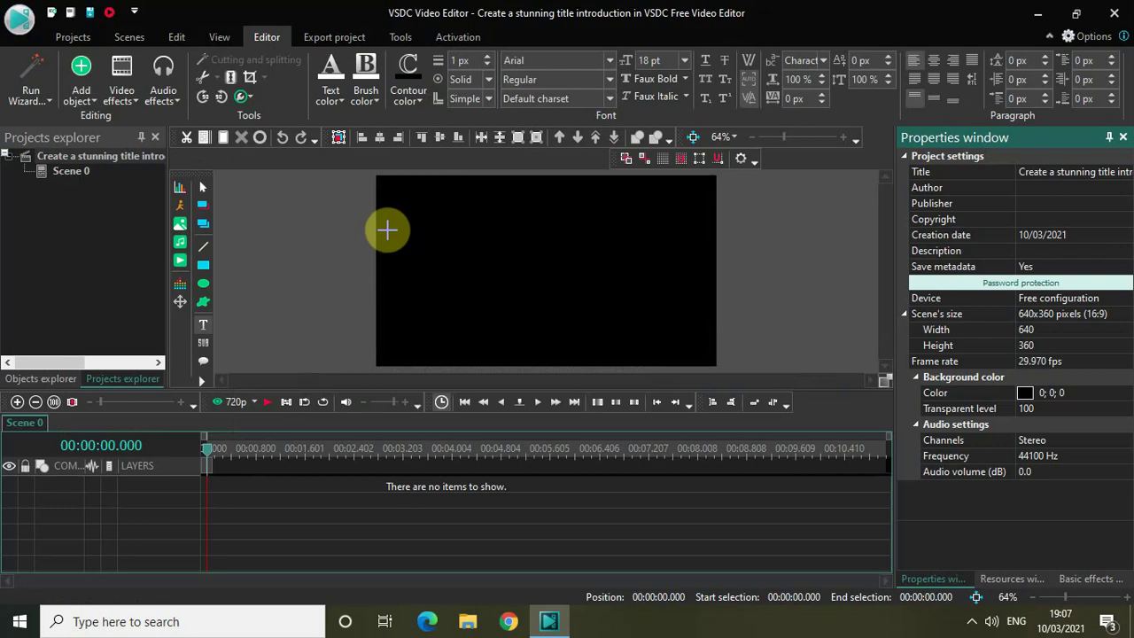
left_click_drag(388, 230, 707, 308)
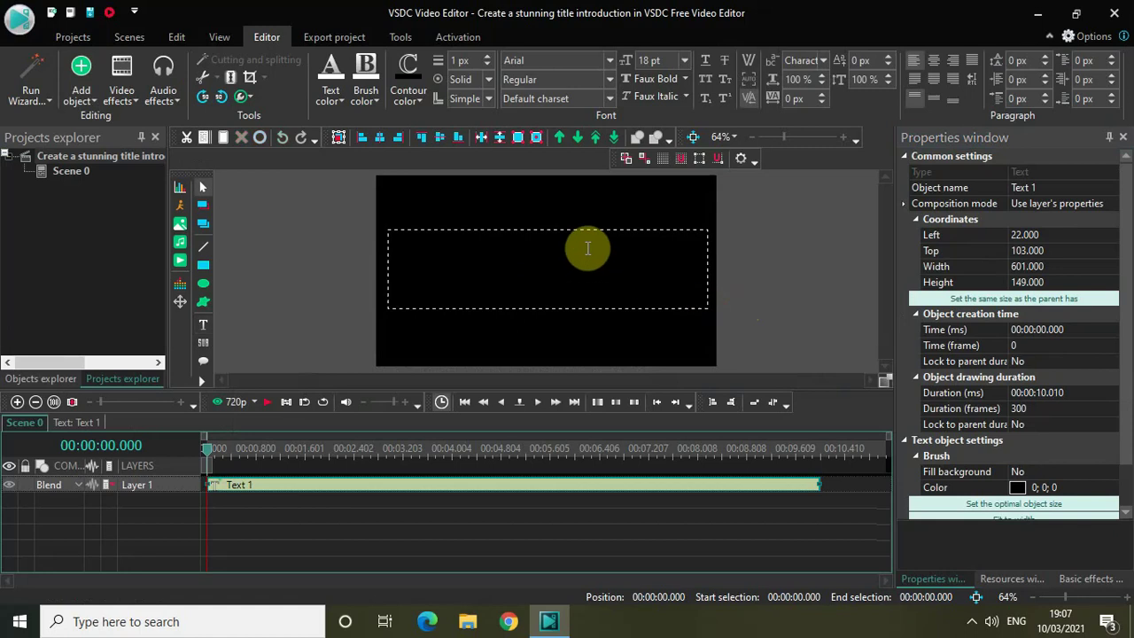
left_click(439, 143)
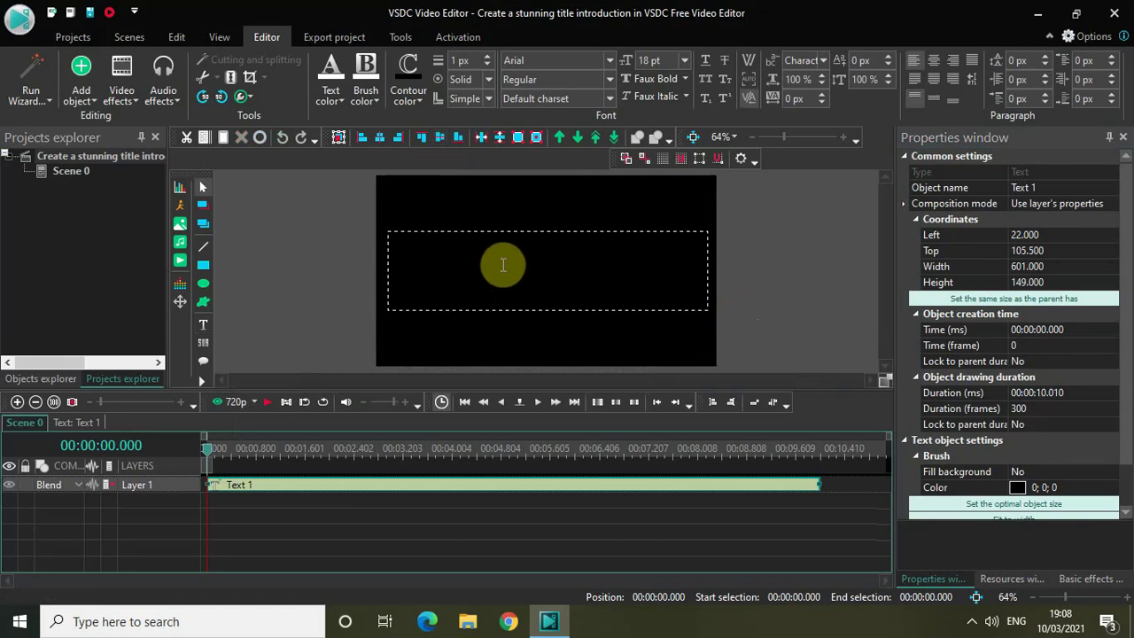
Enter the title NEXTGENBLOGGER and center it horizontally and vertically within the text box
key("Caps_Lock")
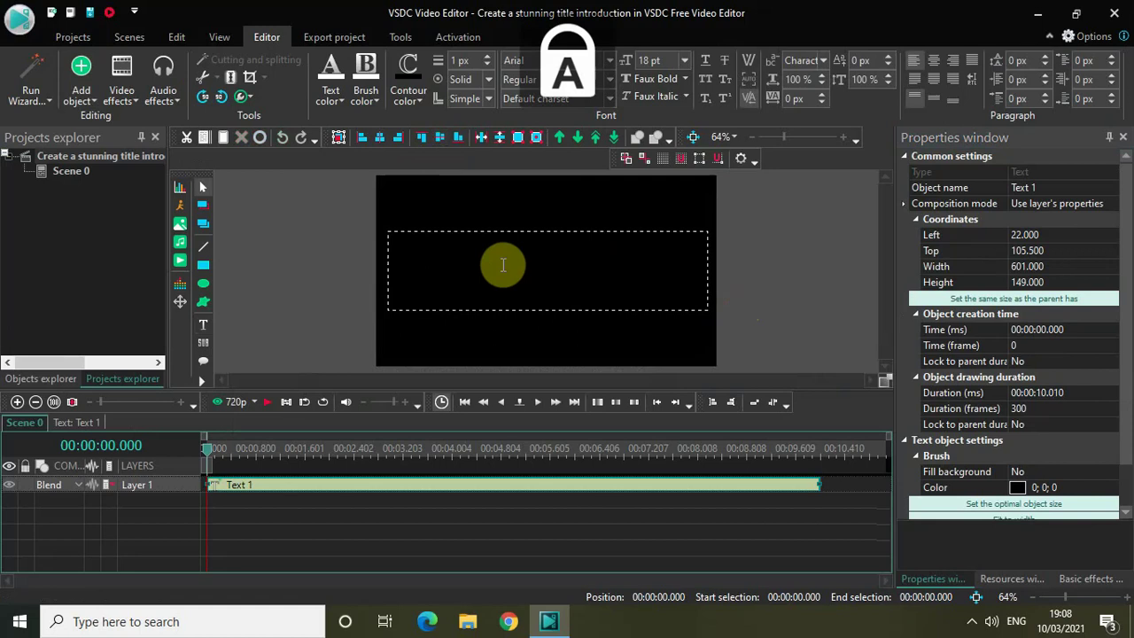
type("NEXTGENBLOGGER")
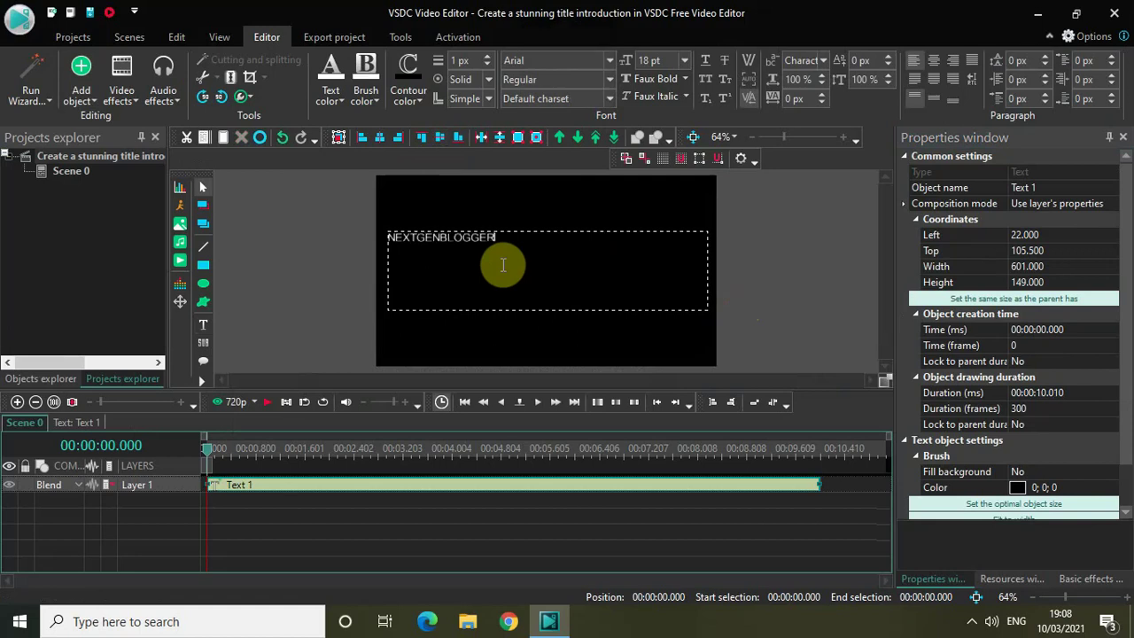
key("Caps_Lock")
key("ctrl+a")
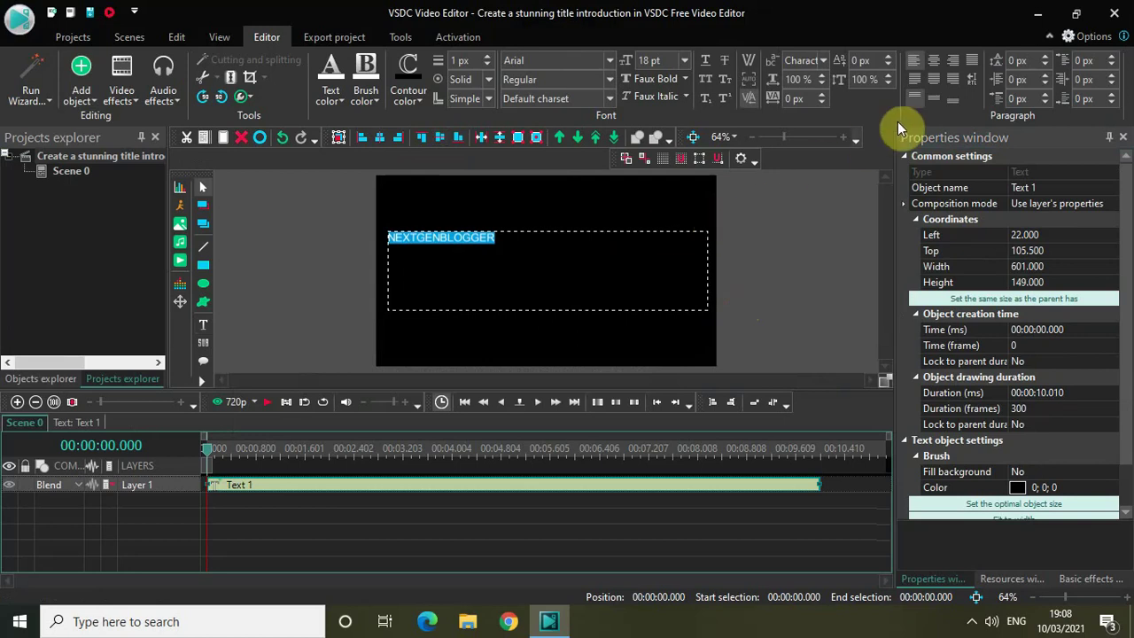
left_click(935, 101)
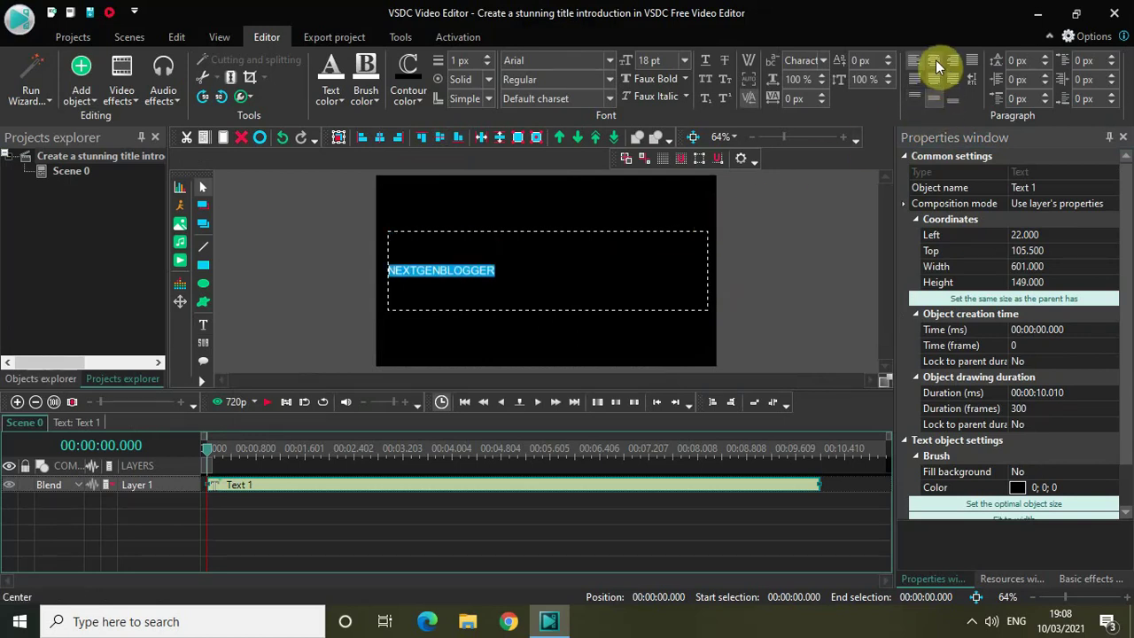
left_click(936, 60)
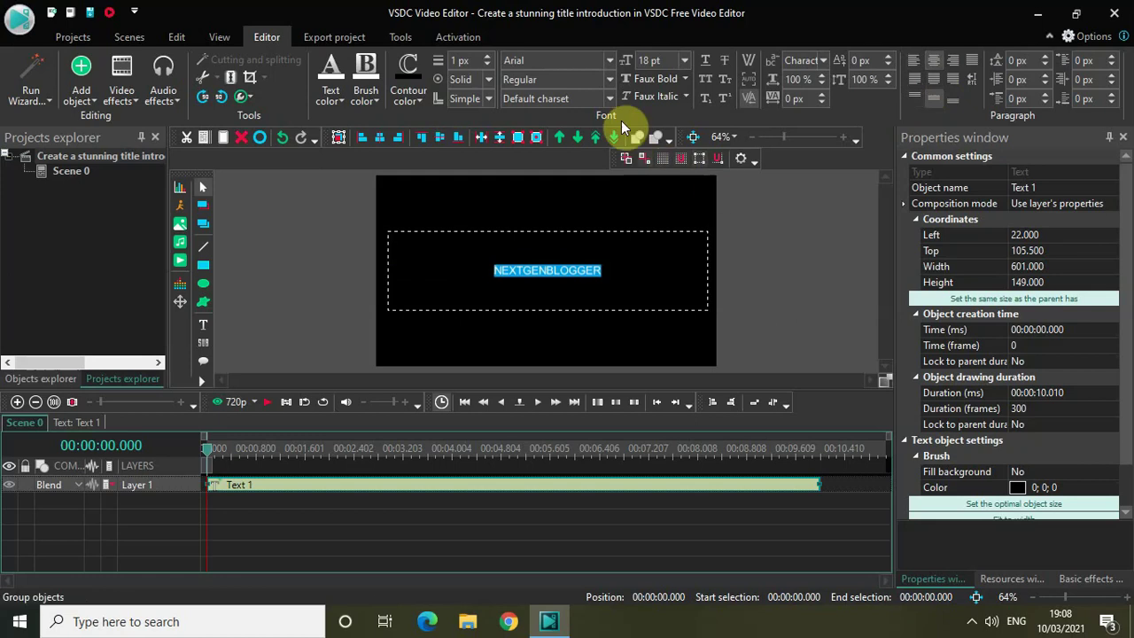
Set the title's font to Rockwell at 28 pt
left_click(613, 55)
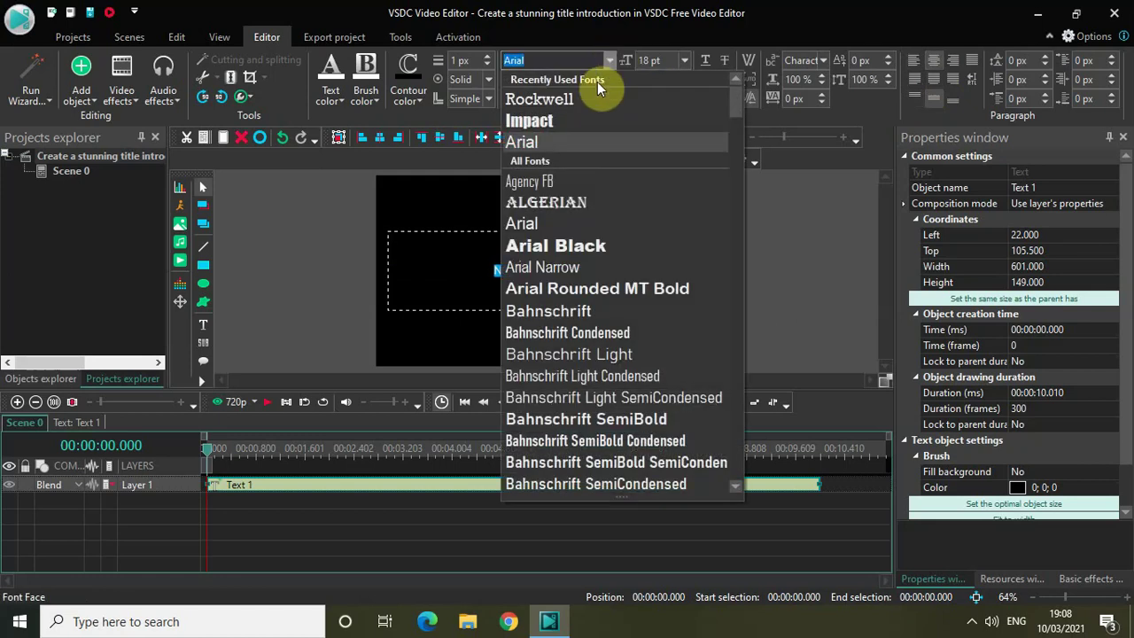
left_click(595, 92)
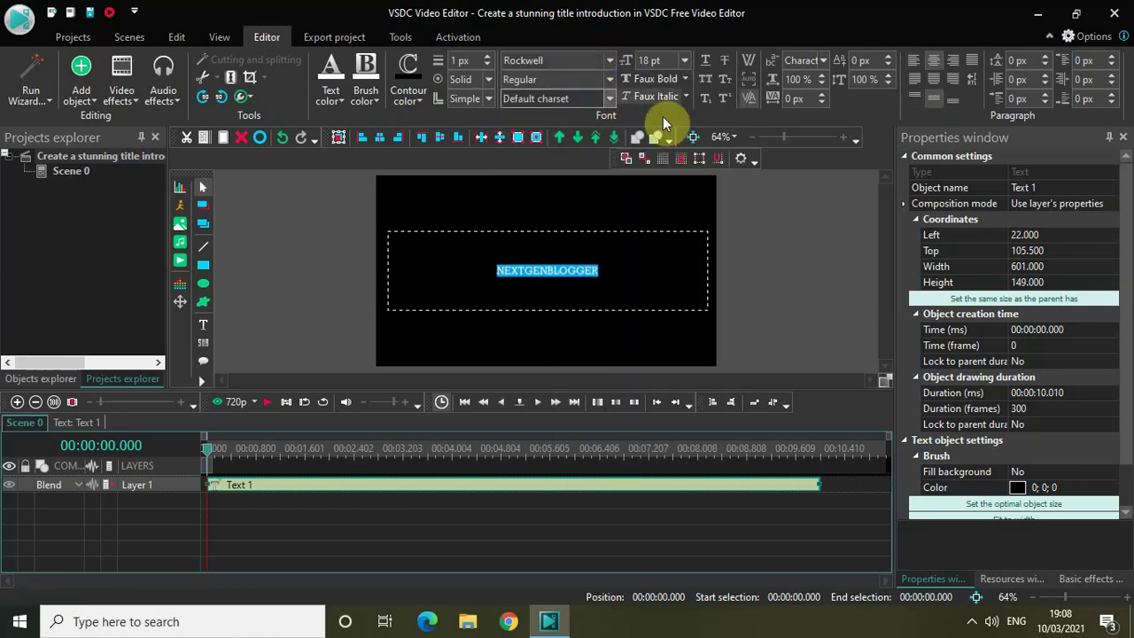
left_click(684, 60)
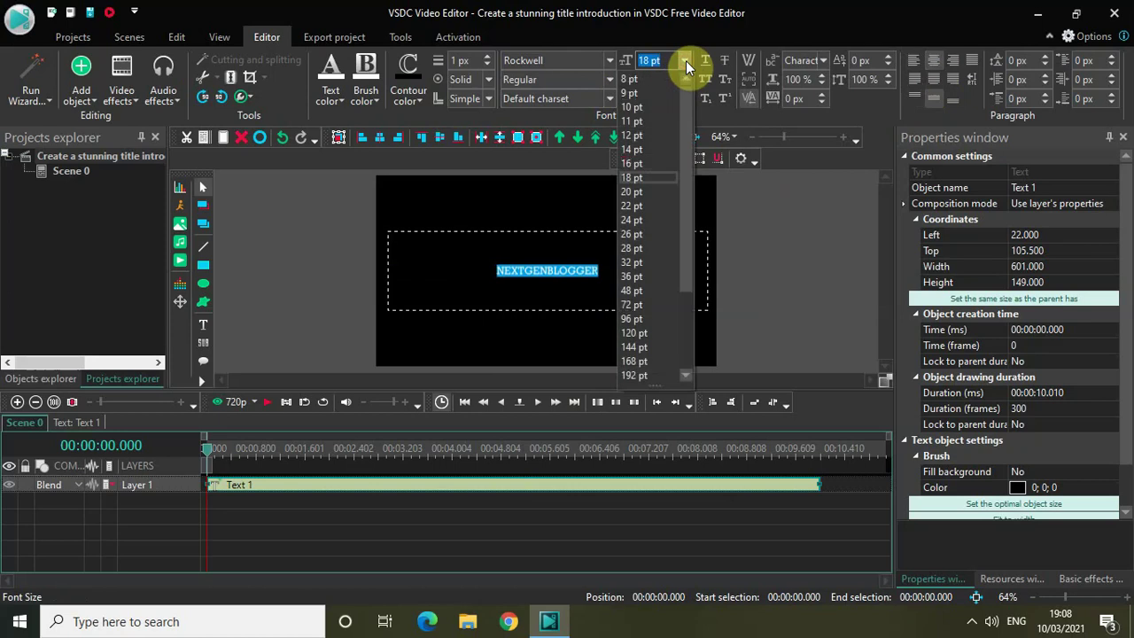
left_click(641, 248)
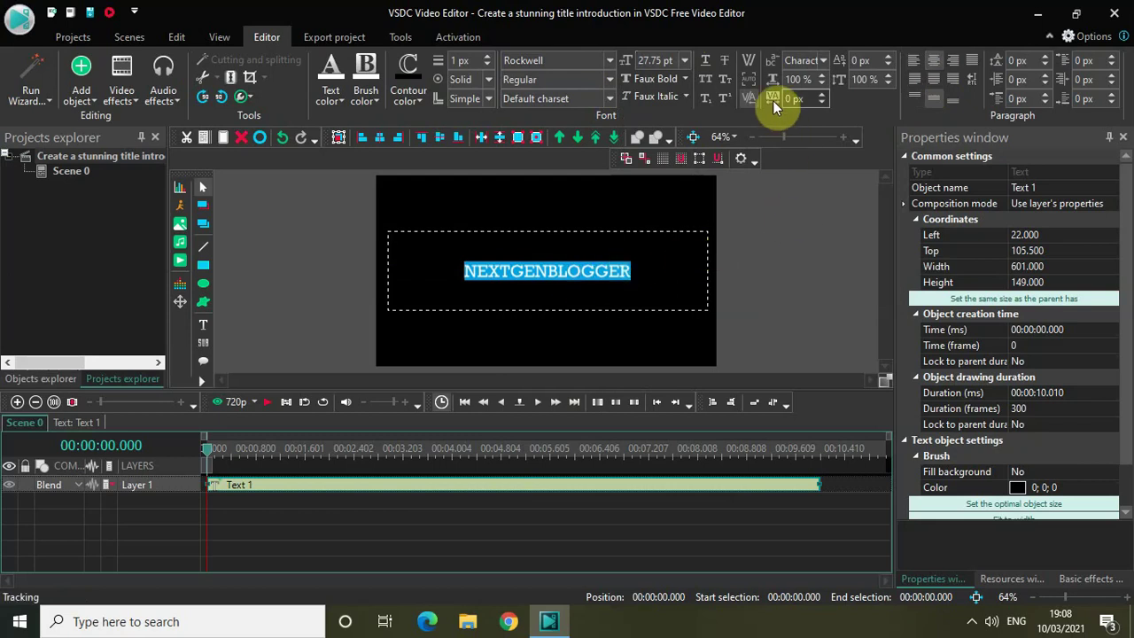
Increase the title's letter tracking to 18 px and finish editing the text
left_click(822, 93)
left_click(821, 94)
left_click(821, 94)
left_click(821, 94)
left_click(822, 94)
left_click(821, 94)
left_click(821, 94)
left_click(821, 94)
left_click(822, 94)
left_click(821, 94)
left_click(821, 94)
left_click(822, 94)
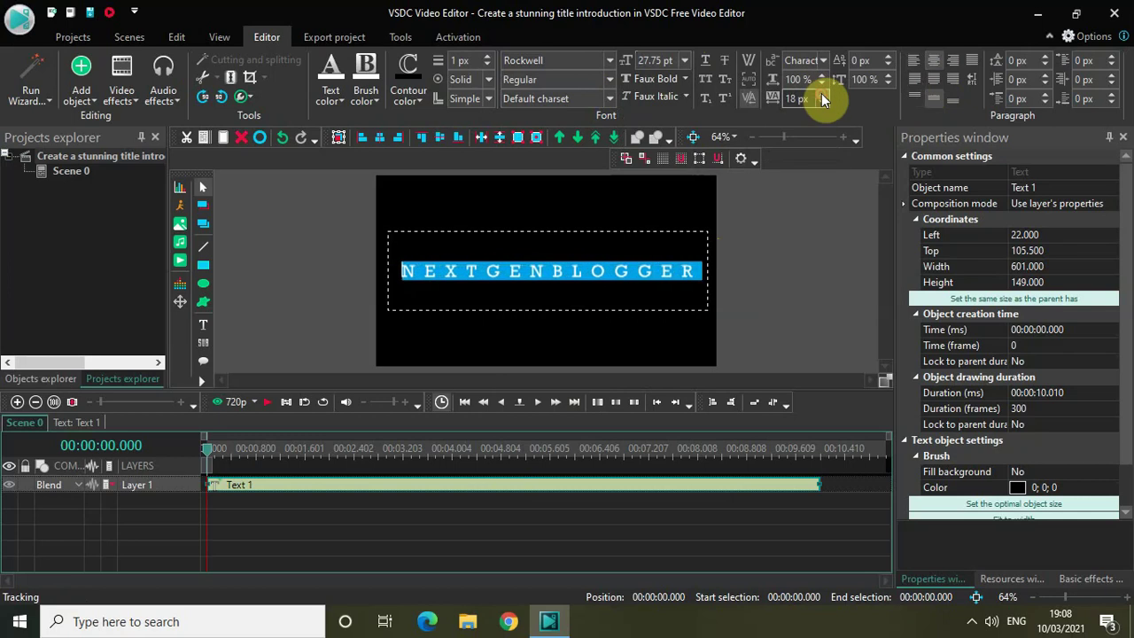
left_click(762, 263)
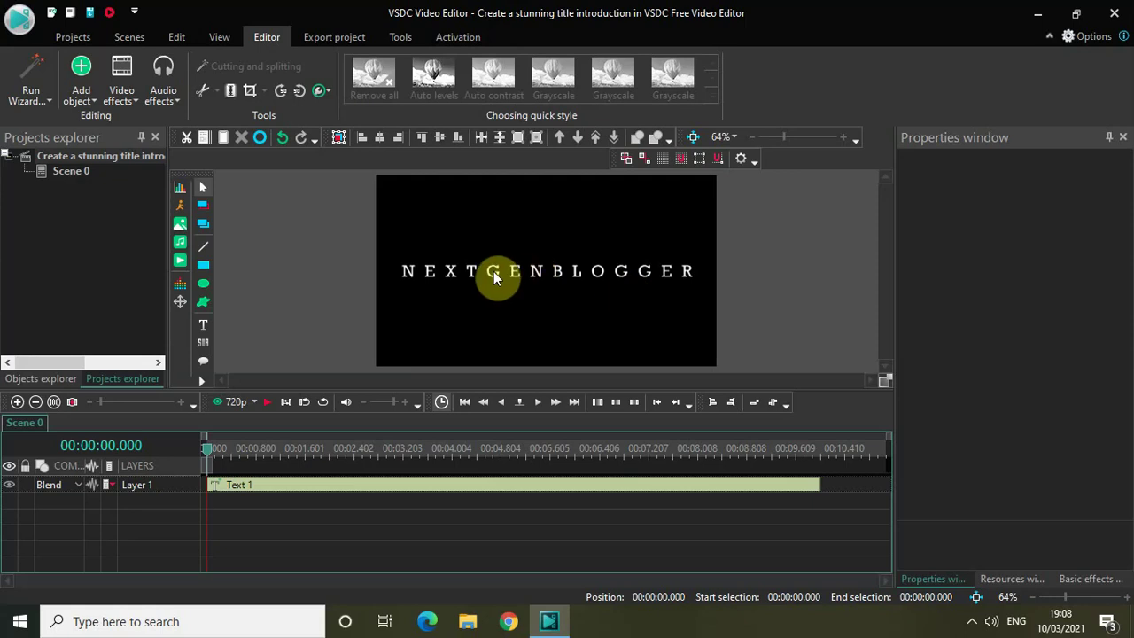
Draw a rectangle about 598 by 148 px around the title and move its layer below the text layer
left_click(89, 104)
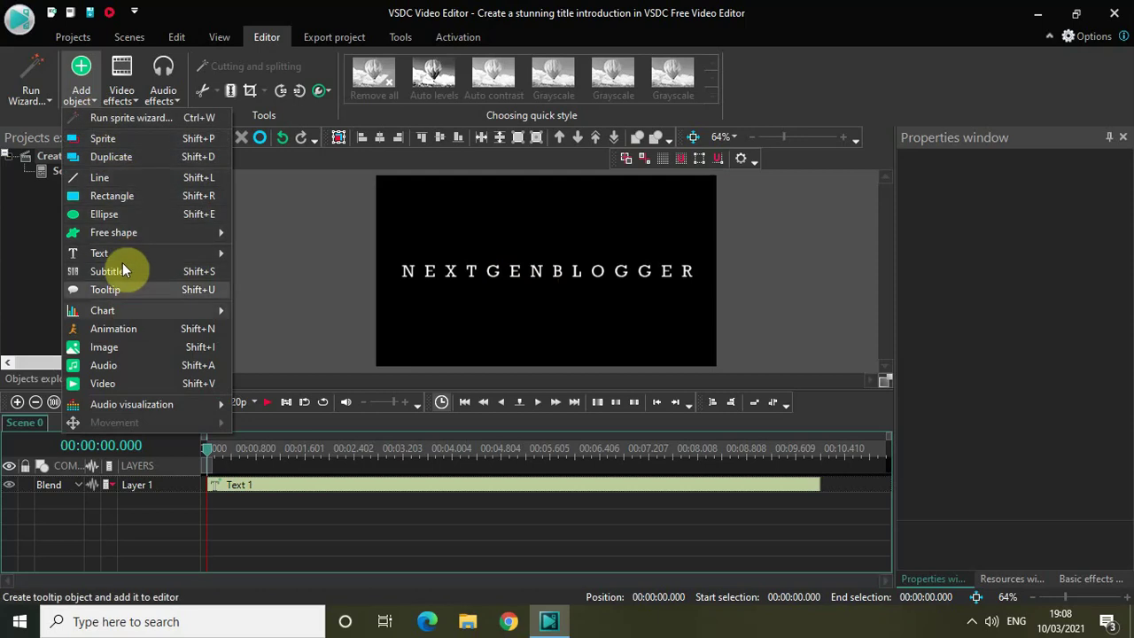
left_click(126, 196)
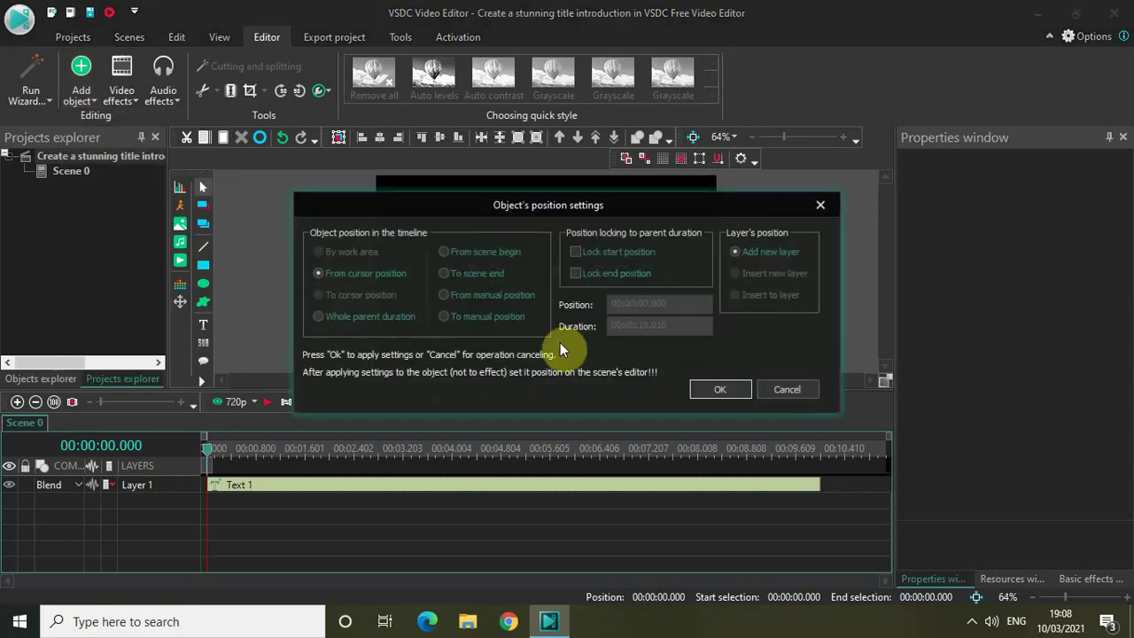
left_click(709, 383)
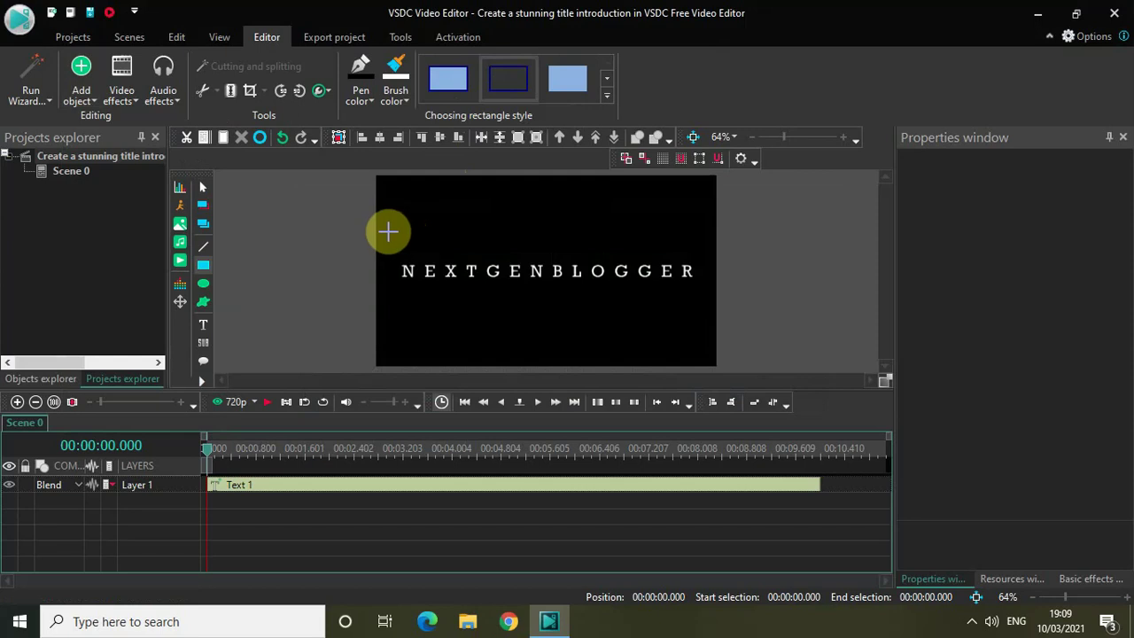
mouse_move(387, 231)
left_mouse_down()
mouse_move(440, 286)
mouse_move(558, 309)
mouse_move(706, 310)
left_mouse_up()
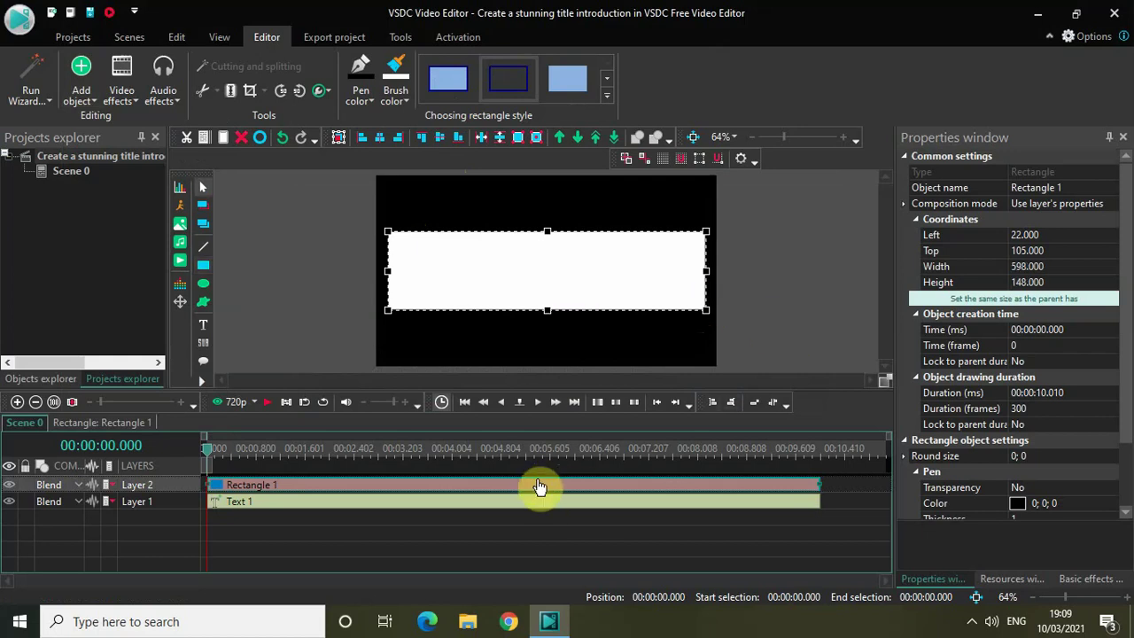
left_click_drag(540, 487, 572, 518)
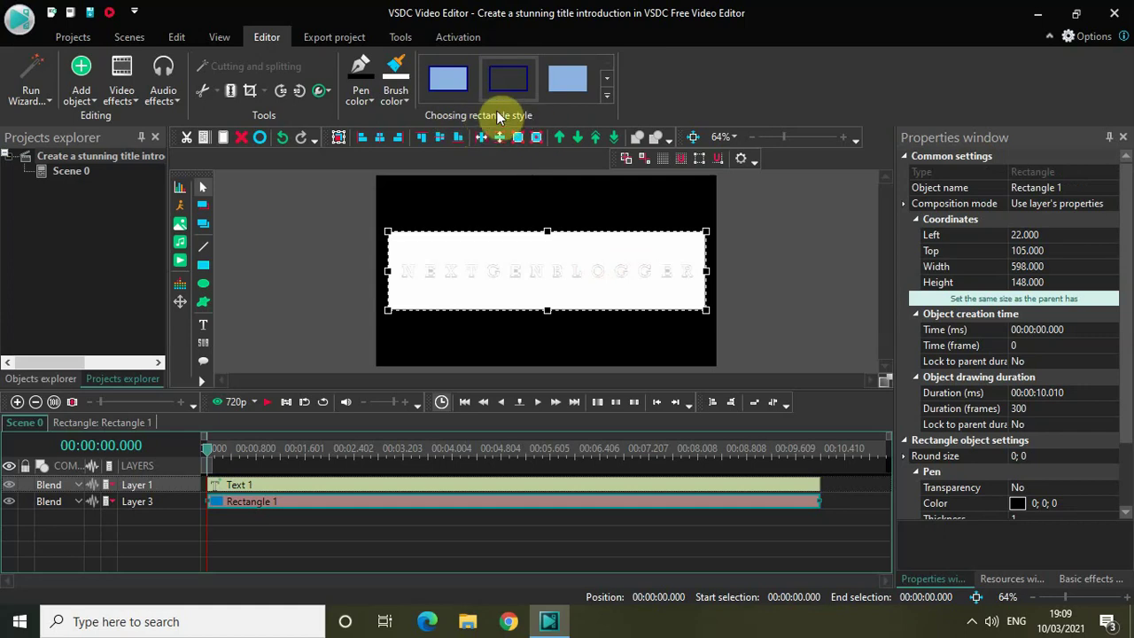
Apply the outline-only rectangle style with a transparent fill to the rectangle
left_click(607, 78)
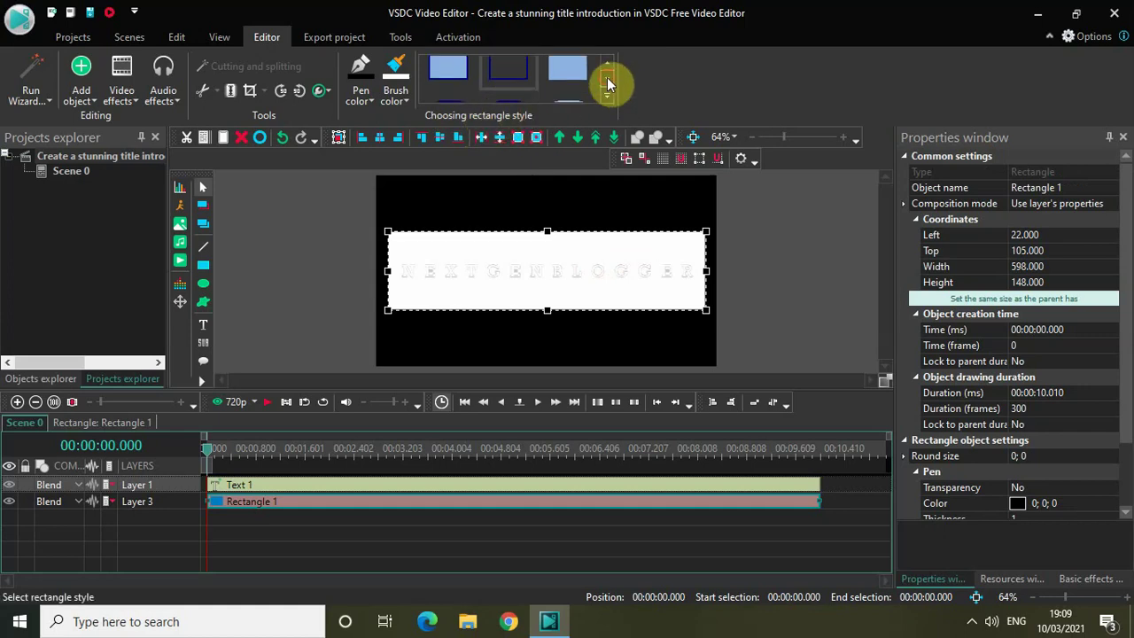
left_click(607, 63)
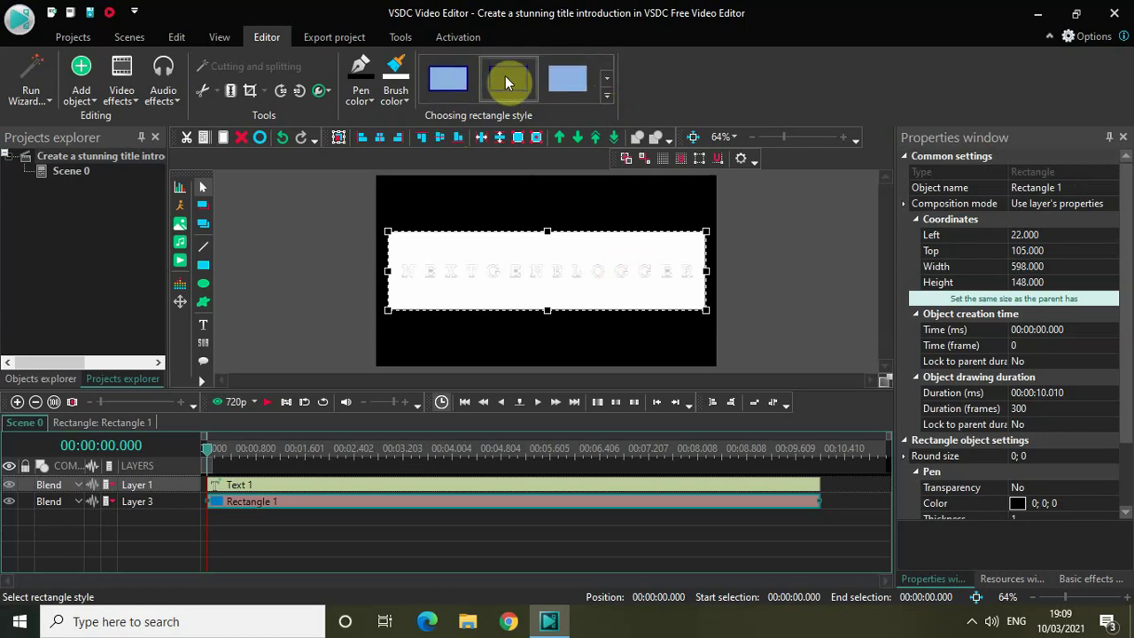
left_click(506, 78)
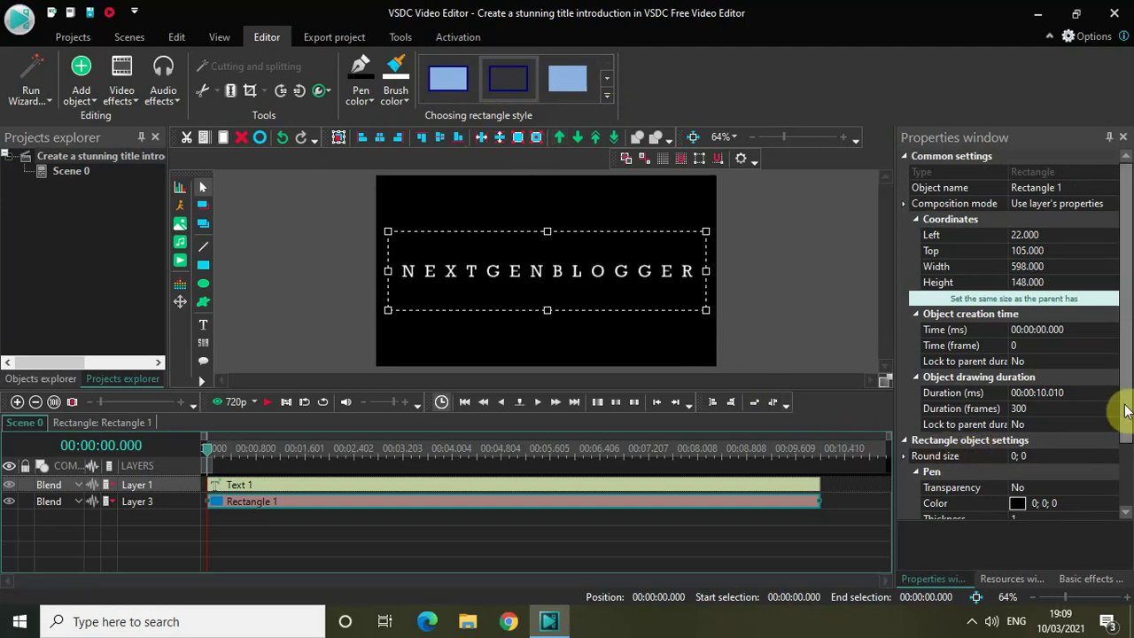
Set the rectangle's outline color to white (#FFFFFF) and its thickness to 3
left_click(1127, 509)
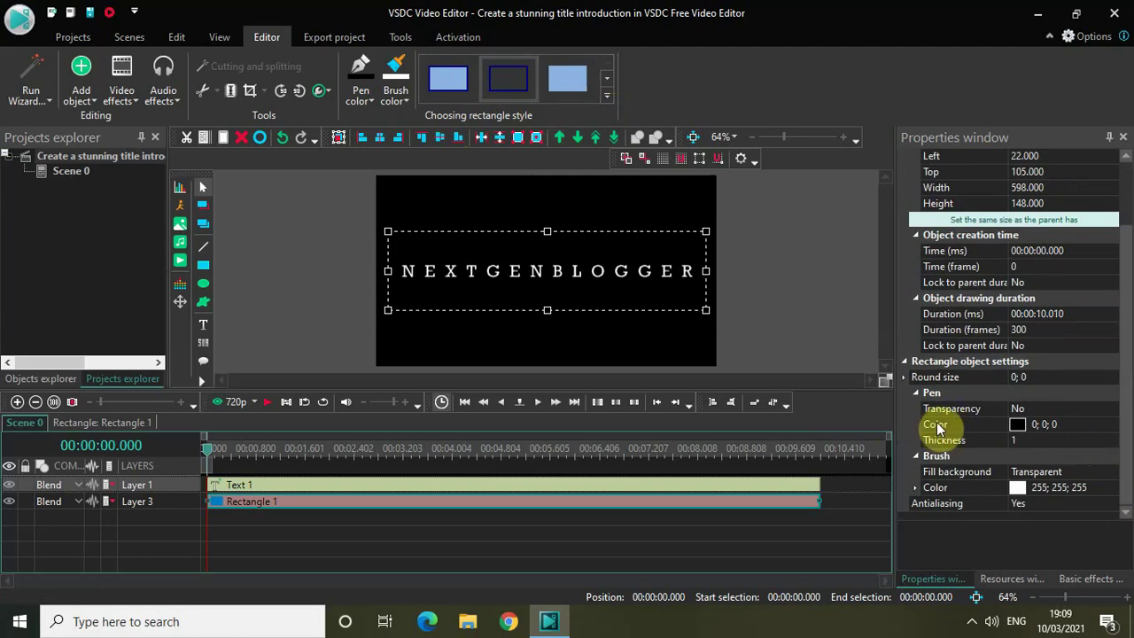
left_click(1113, 429)
left_click(1113, 429)
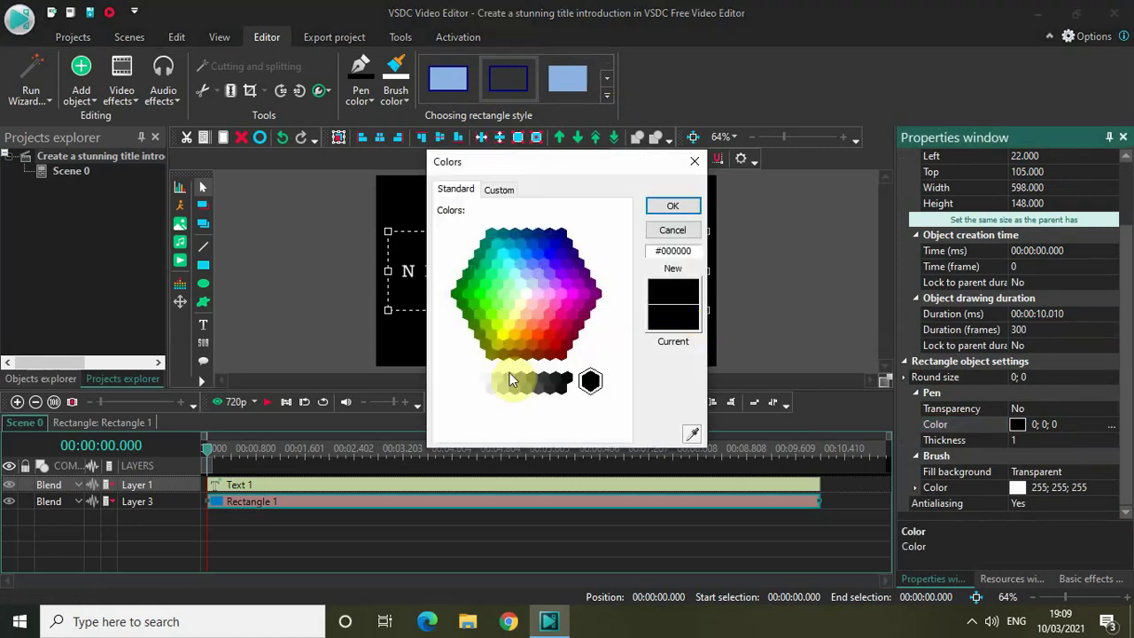
left_click(461, 382)
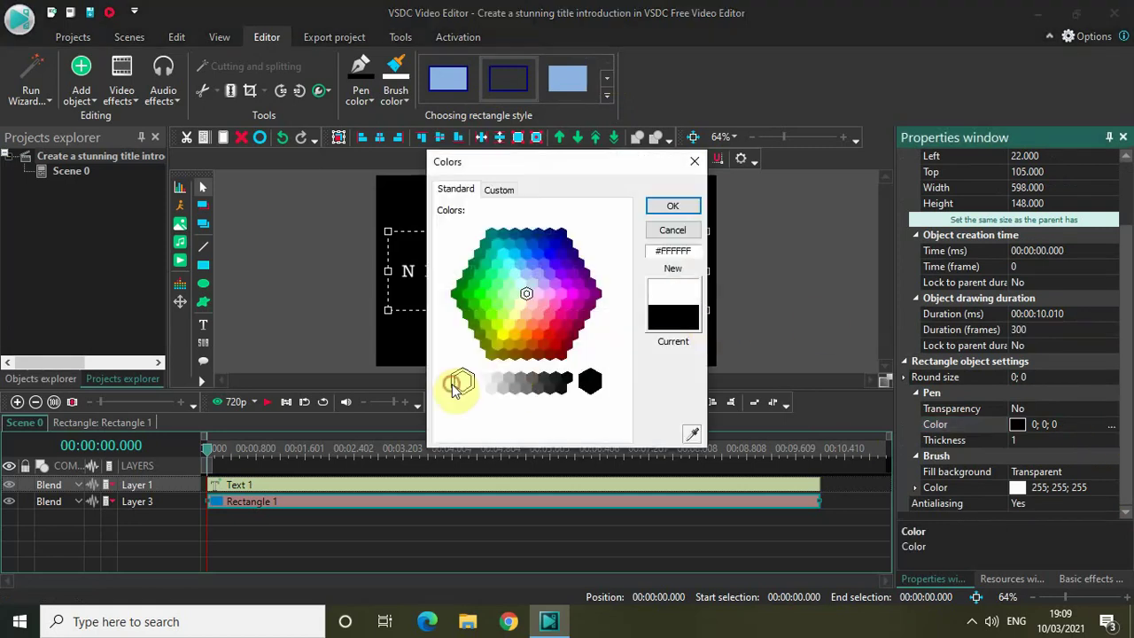
left_click(671, 207)
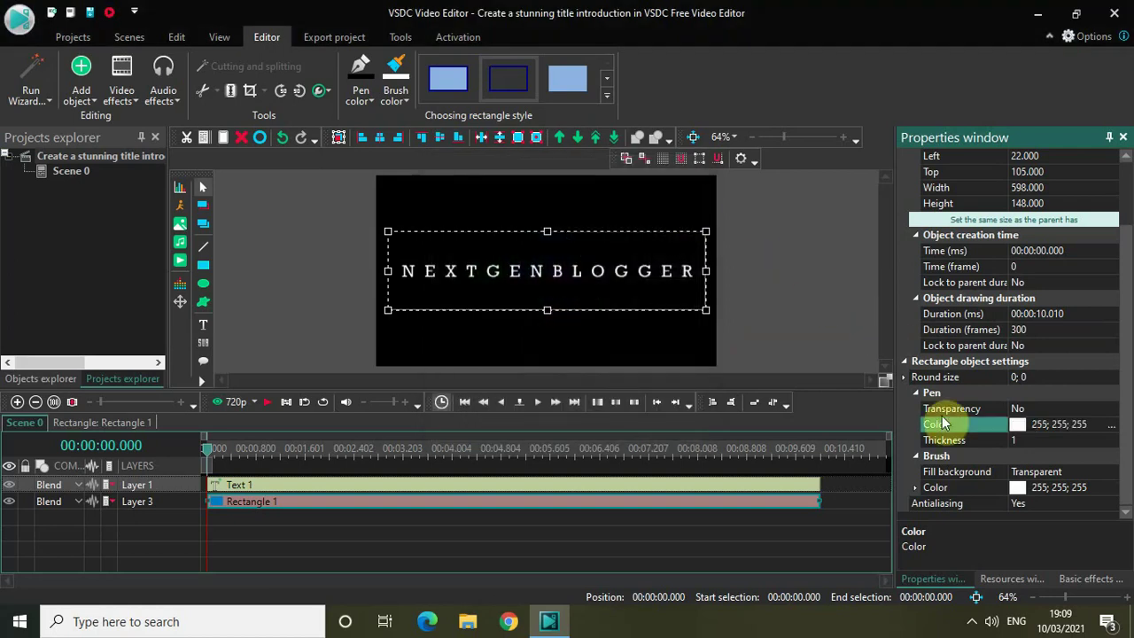
left_click(1029, 438)
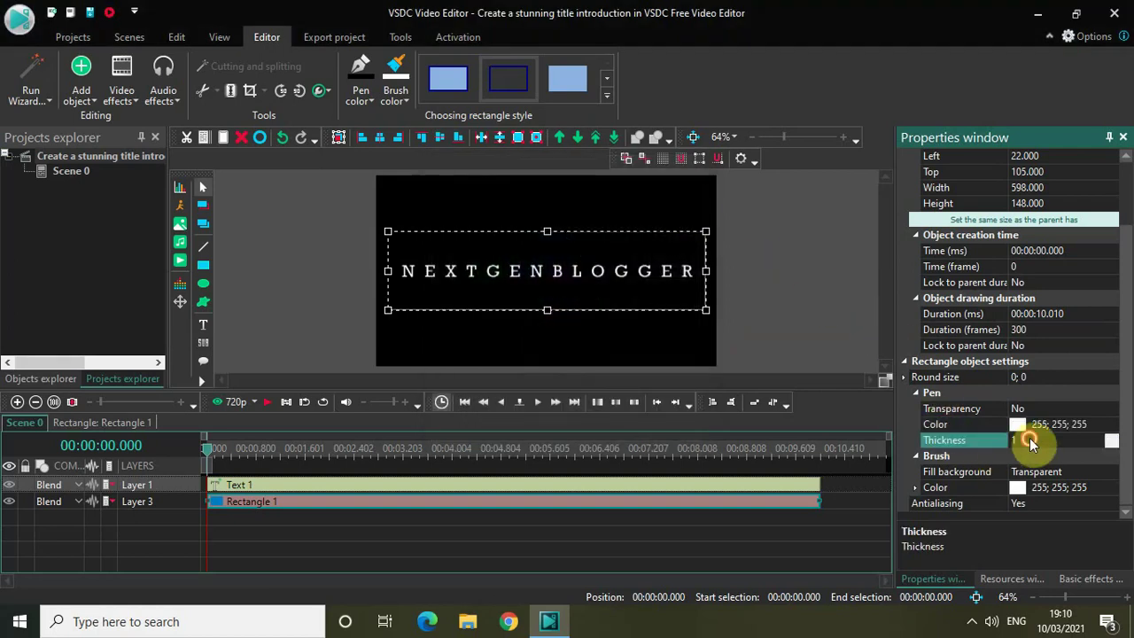
type("3")
key("Return")
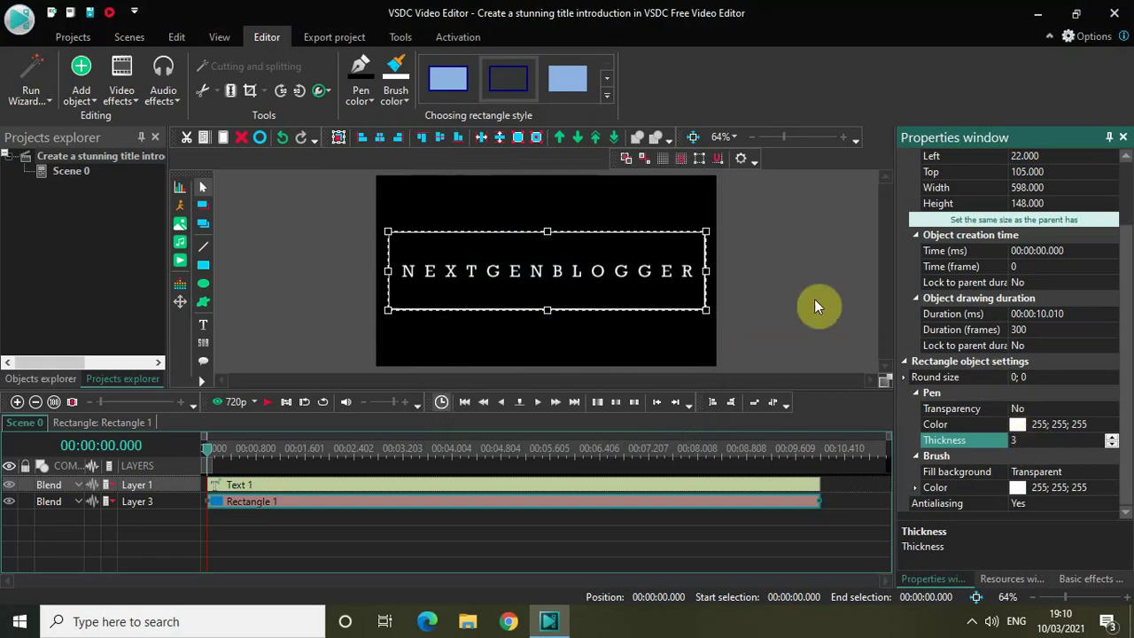
left_click(792, 285)
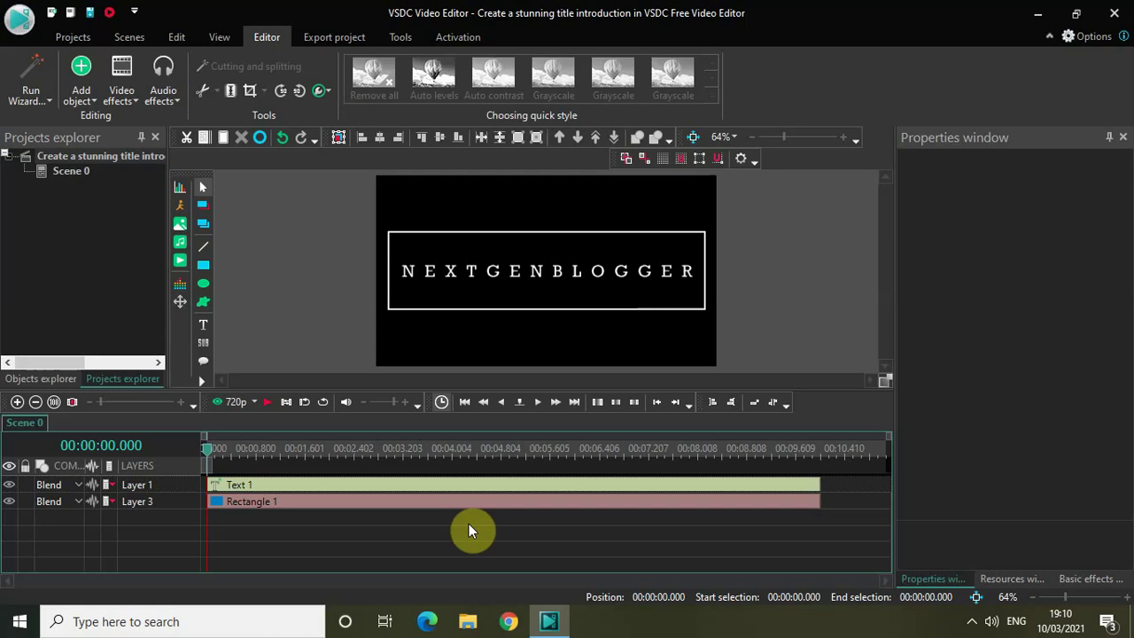
Select both the text and the rectangle and convert them into a single sprite
left_click(260, 136)
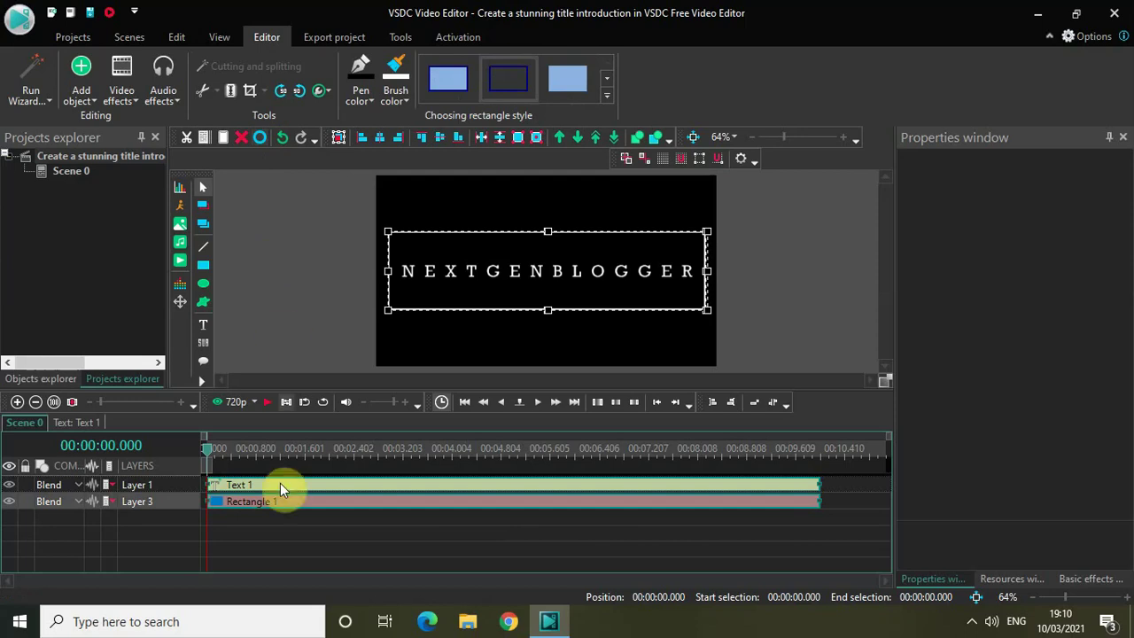
right_click(350, 507)
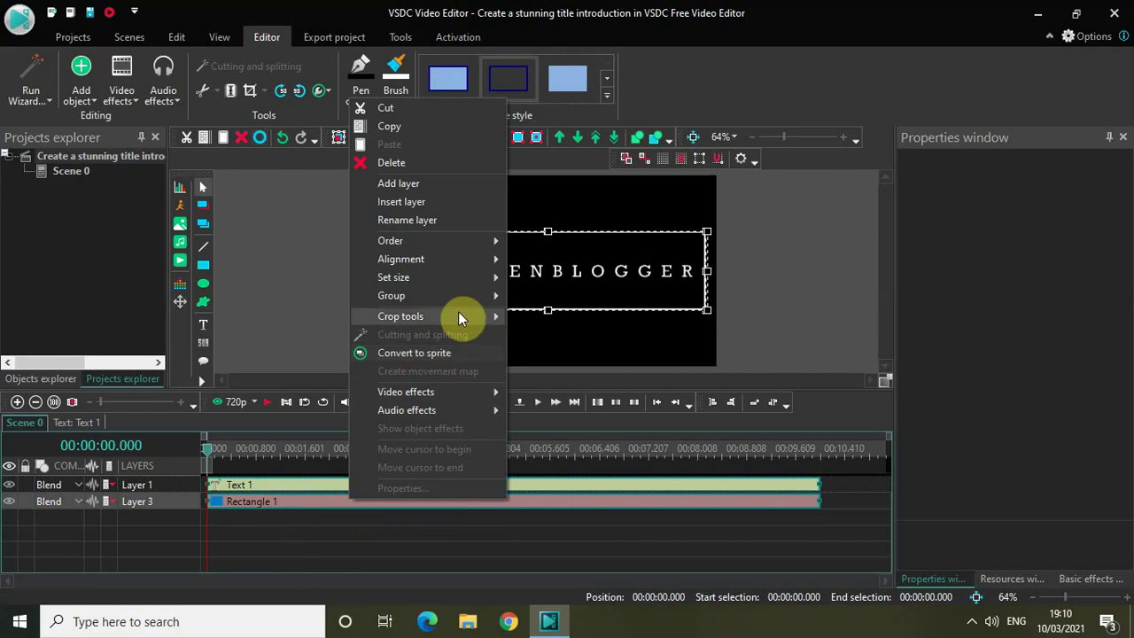
left_click(456, 352)
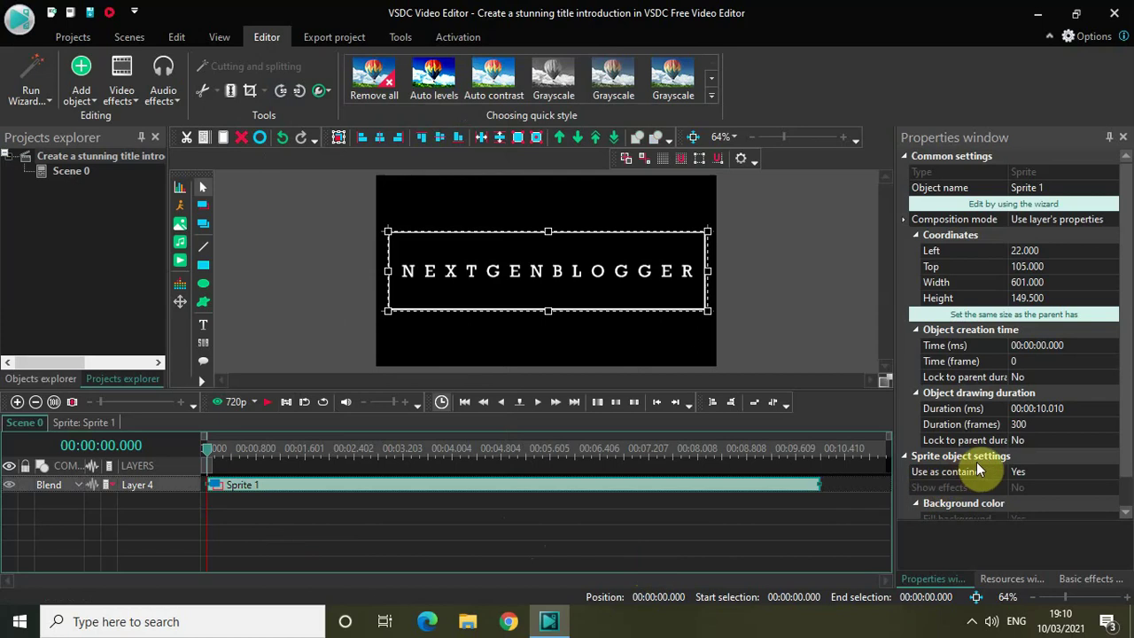
left_click_drag(1126, 364, 1130, 479)
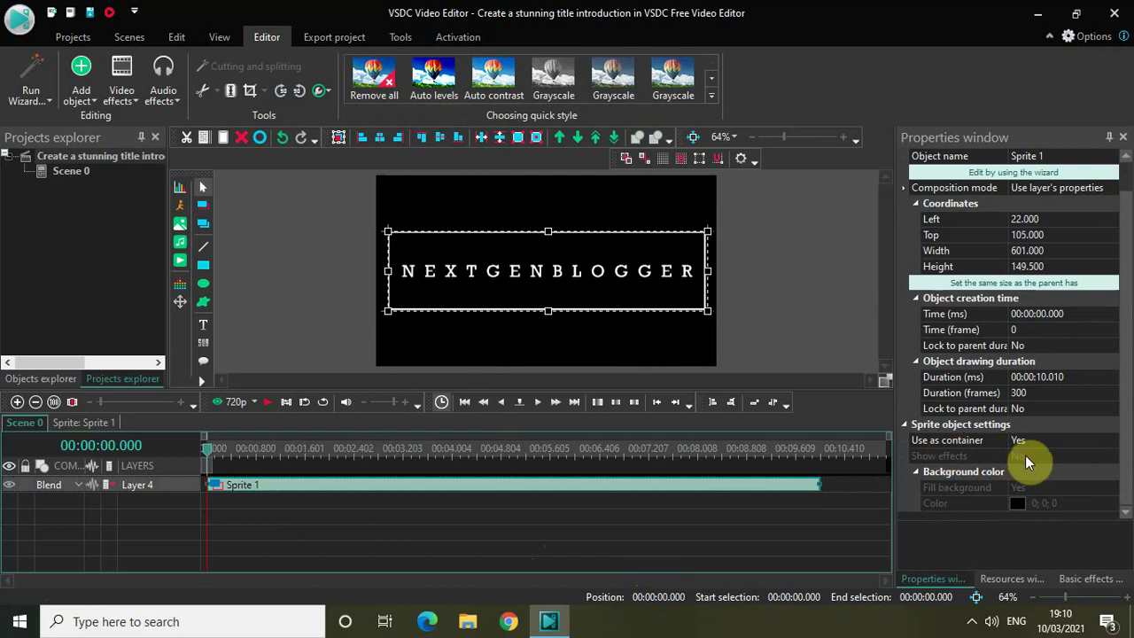
Set the sprite's use as container option to No and its show effects option to Yes
left_click(1108, 448)
left_click(1109, 444)
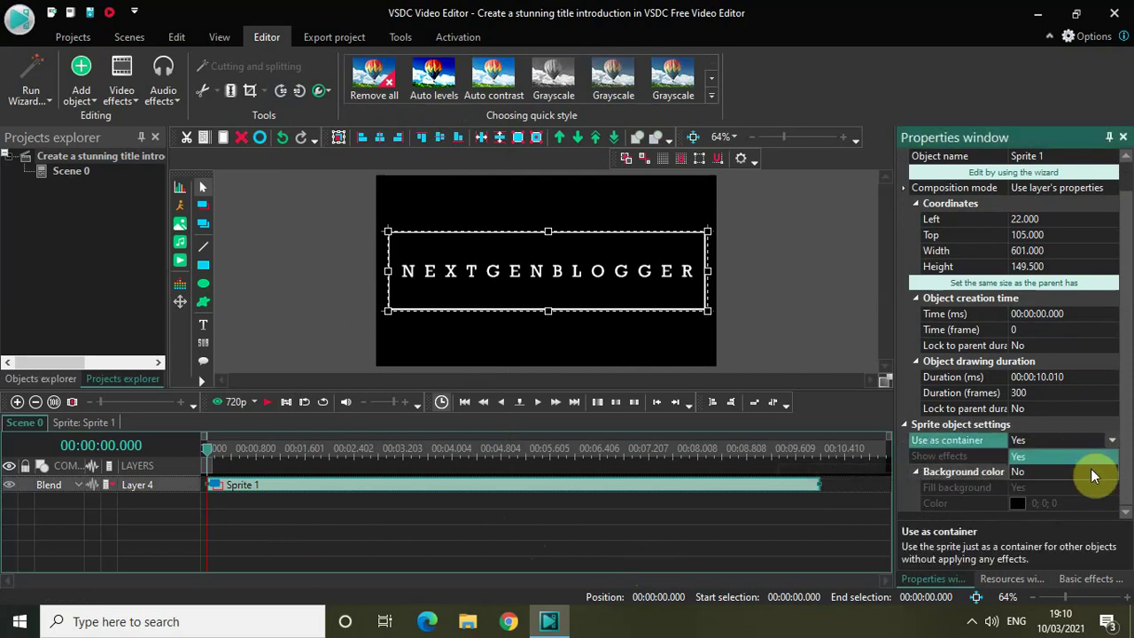
left_click(1056, 468)
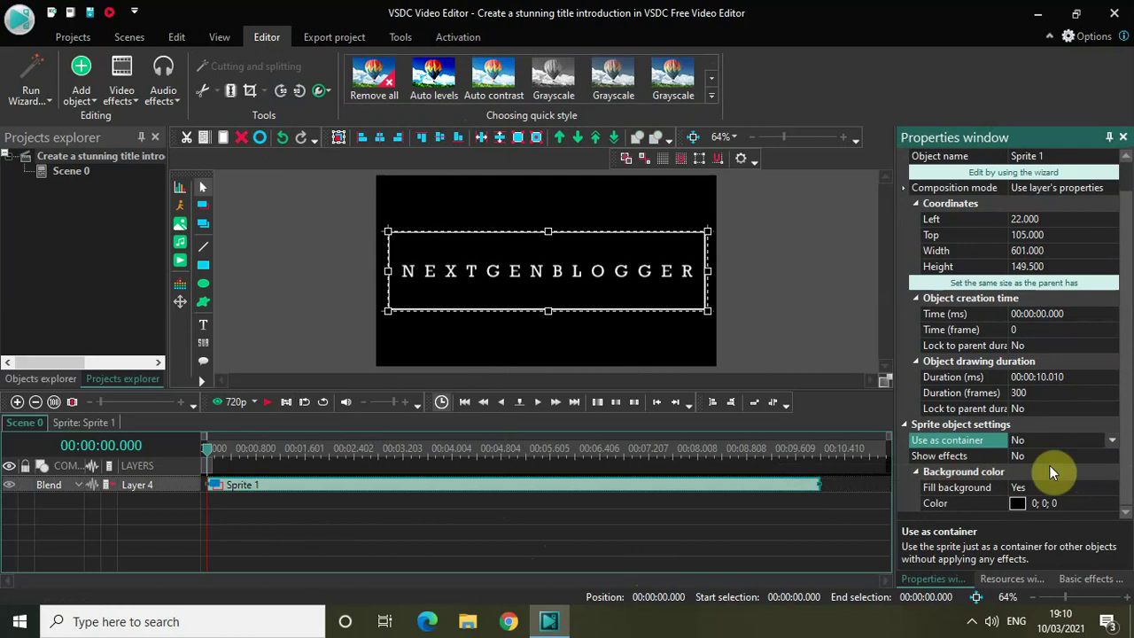
left_click(1113, 456)
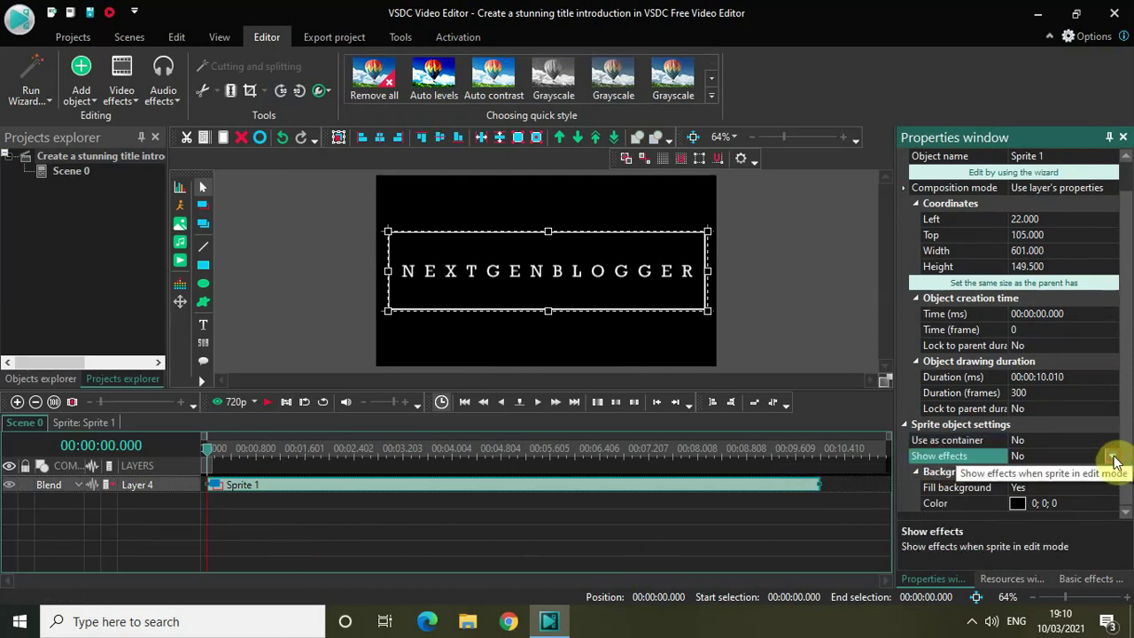
left_click(1111, 455)
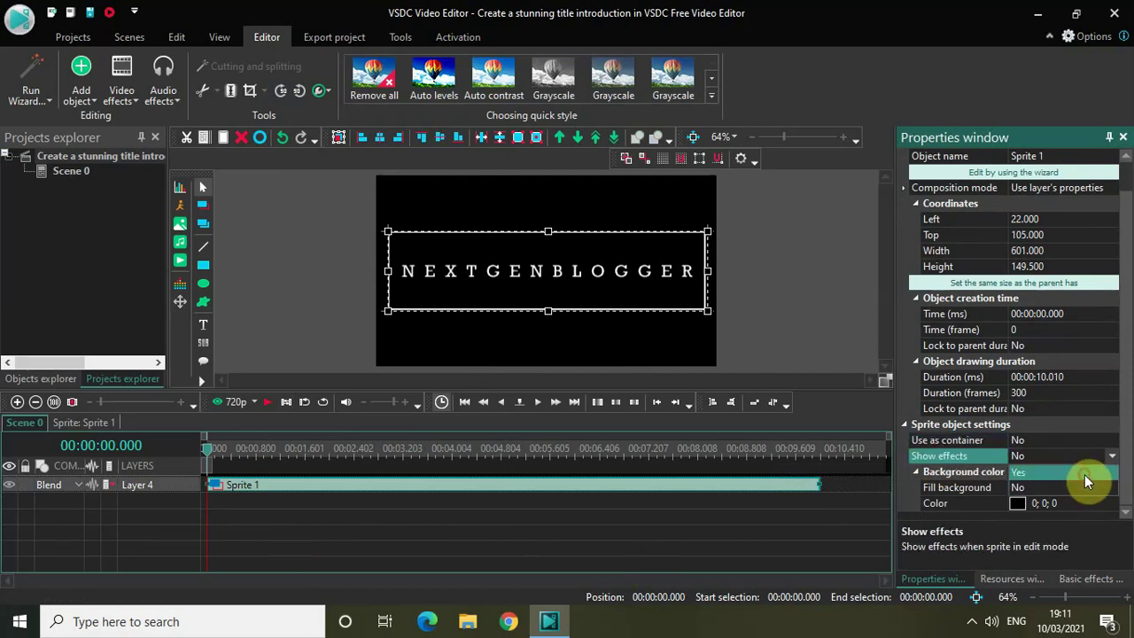
left_click(1084, 472)
Disable the sprite's background fill by setting Fill background to No
double_click(1024, 489)
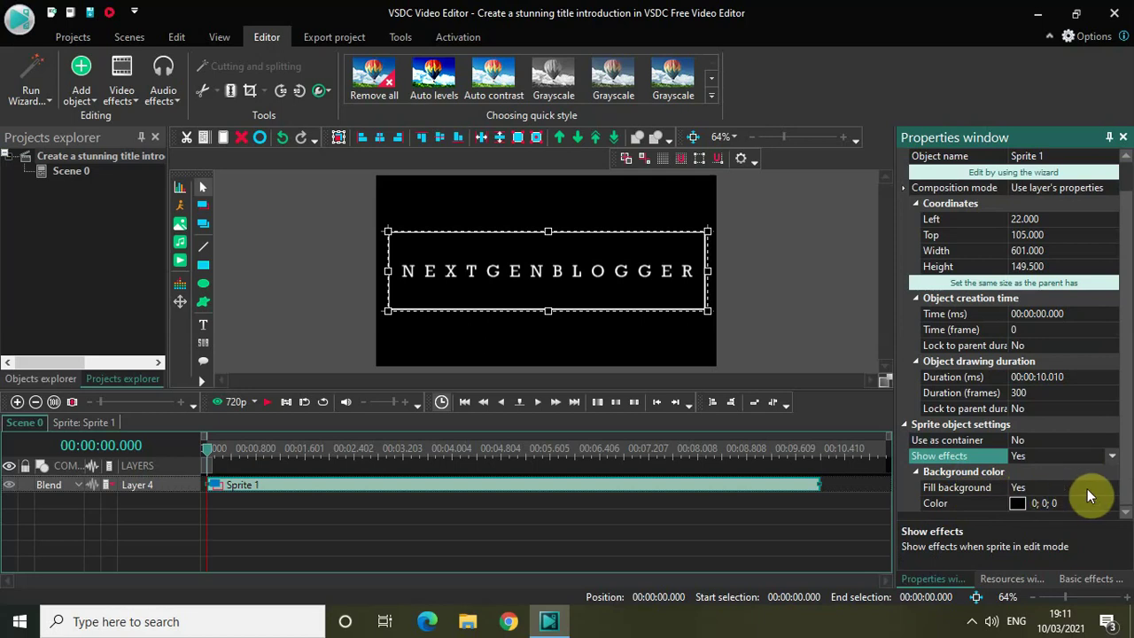
left_click(1112, 492)
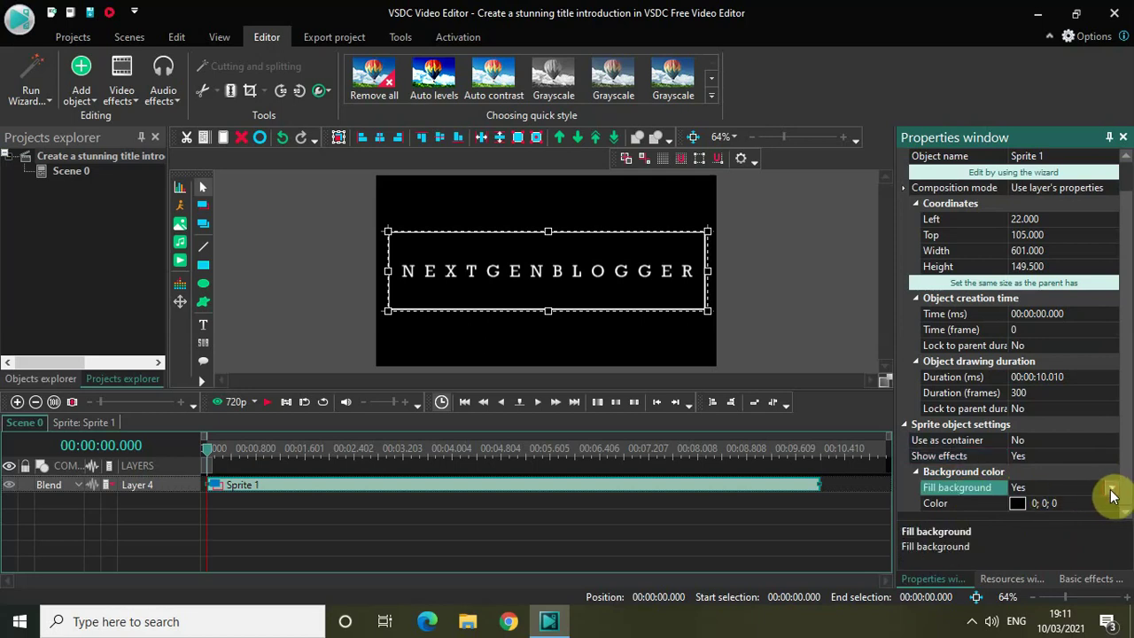
left_click(1111, 490)
left_click(1074, 519)
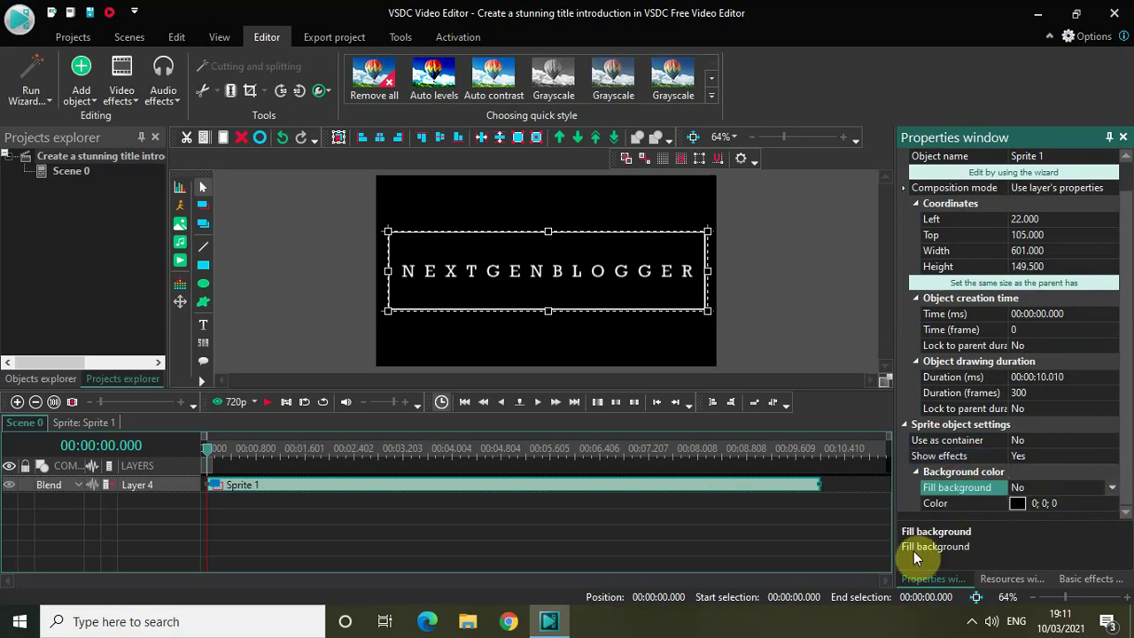
Open the sprite's contents, add a Fade In effect on a new layer from the scene beginning, and preview it
double_click(477, 493)
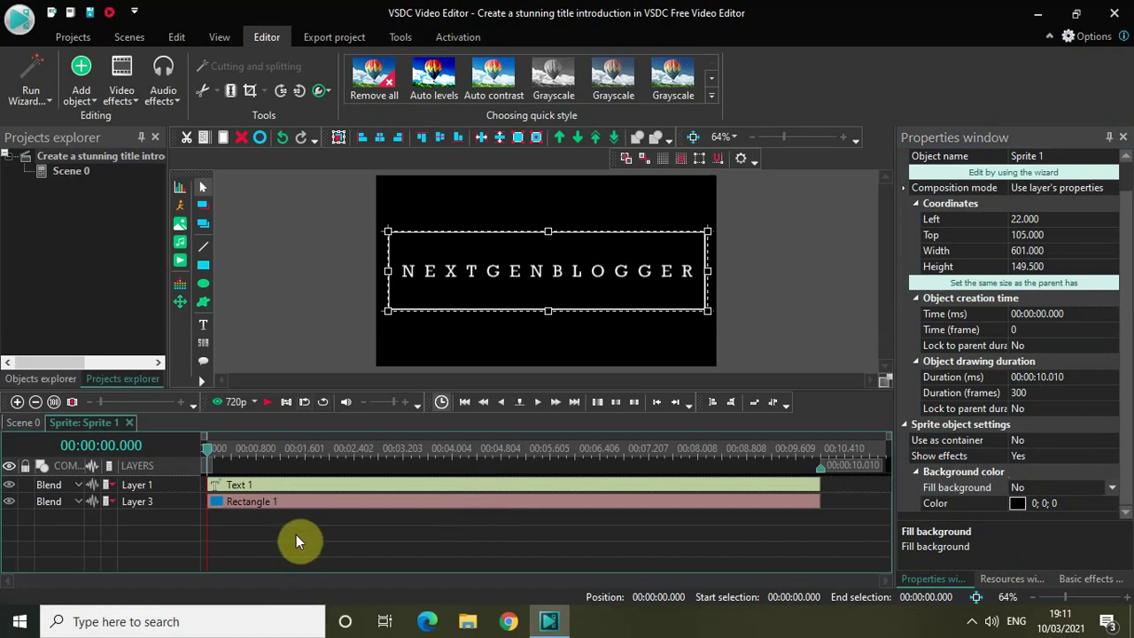
left_click(128, 92)
mouse_move(164, 196)
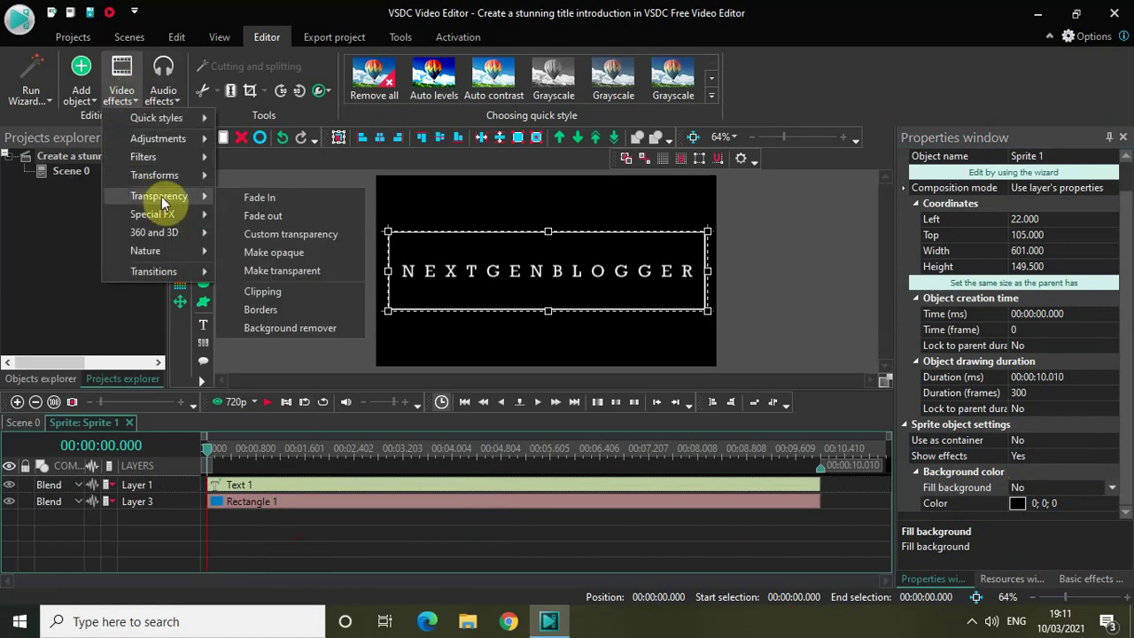
left_click(263, 202)
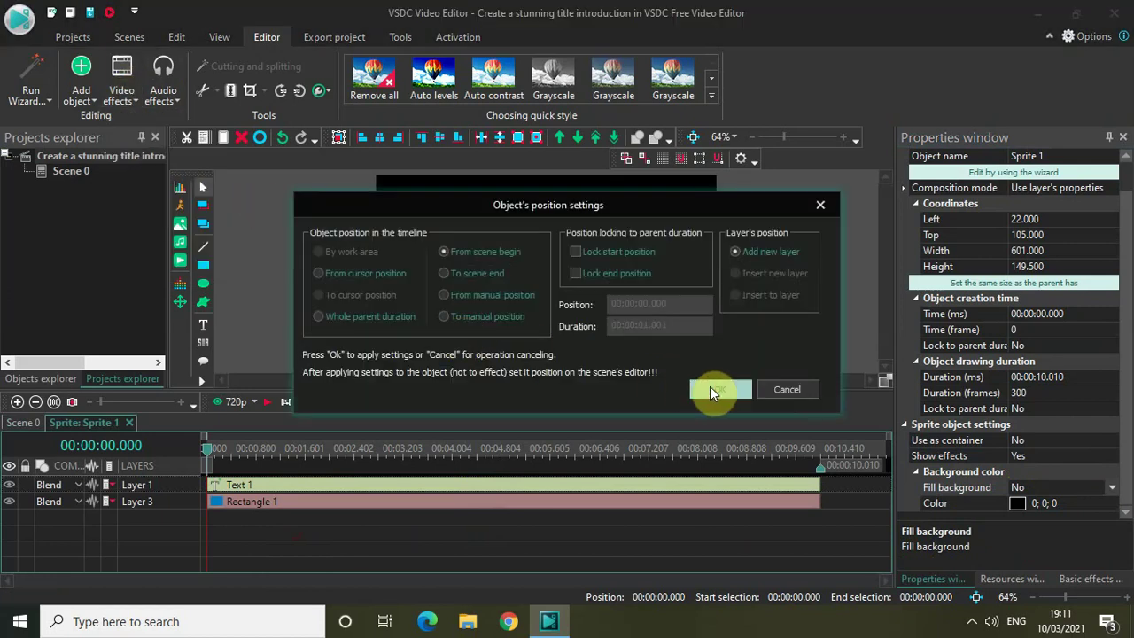
left_click(715, 390)
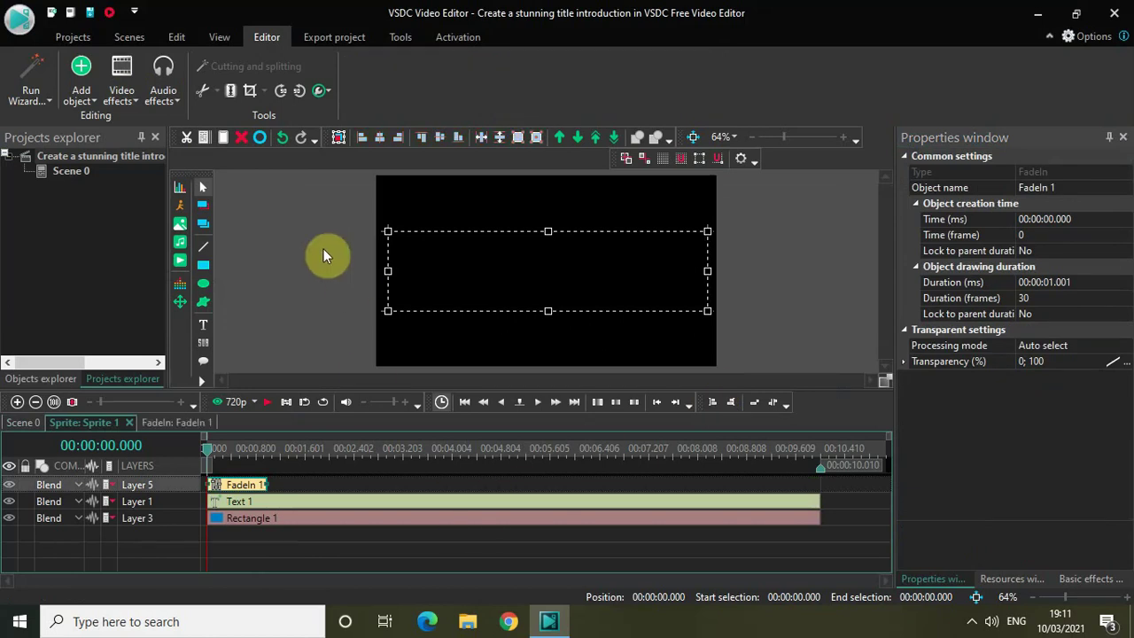
key("space")
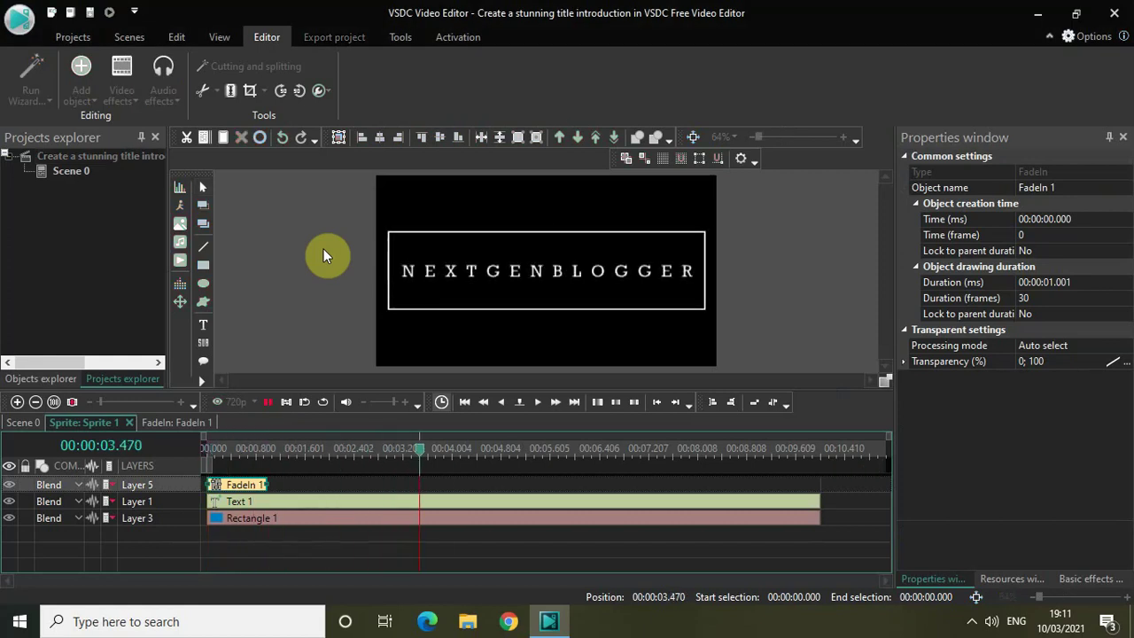
key("space")
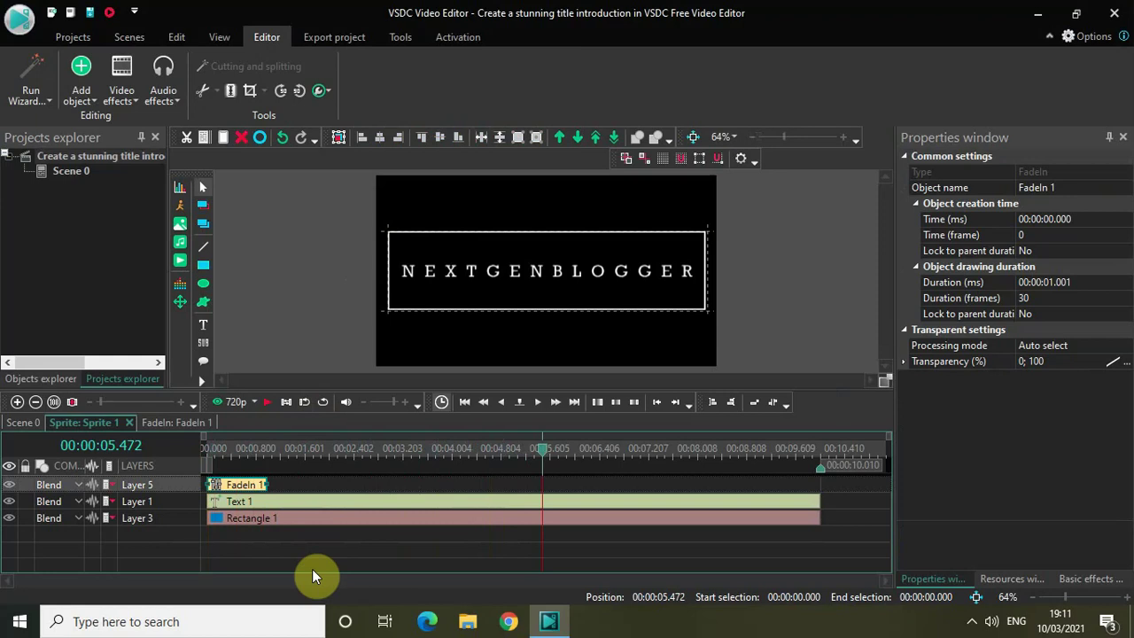
Trim the rectangle clip's start to 00:00:01.001, where the fade-in ends, and play the sprite from the beginning
left_click(260, 550)
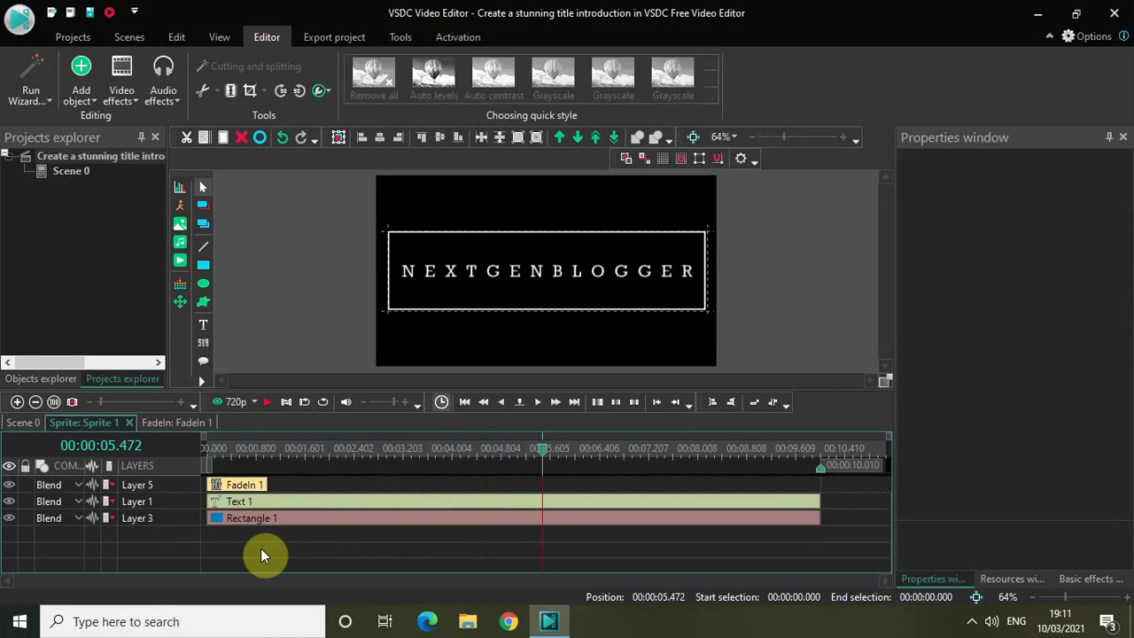
left_click(241, 523)
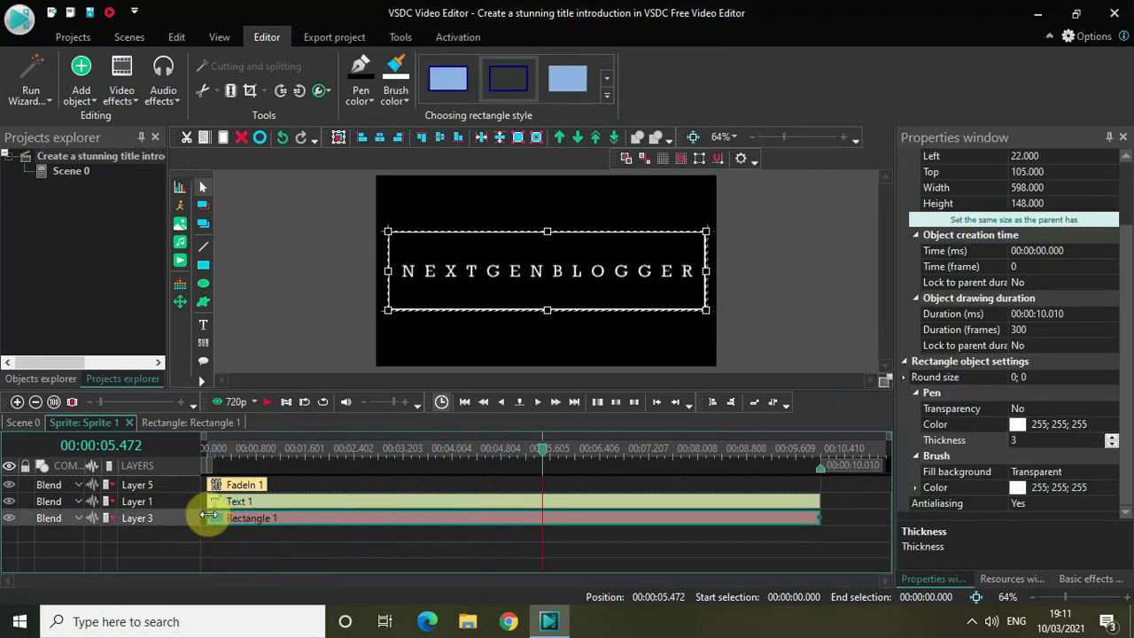
left_click_drag(209, 517, 271, 520)
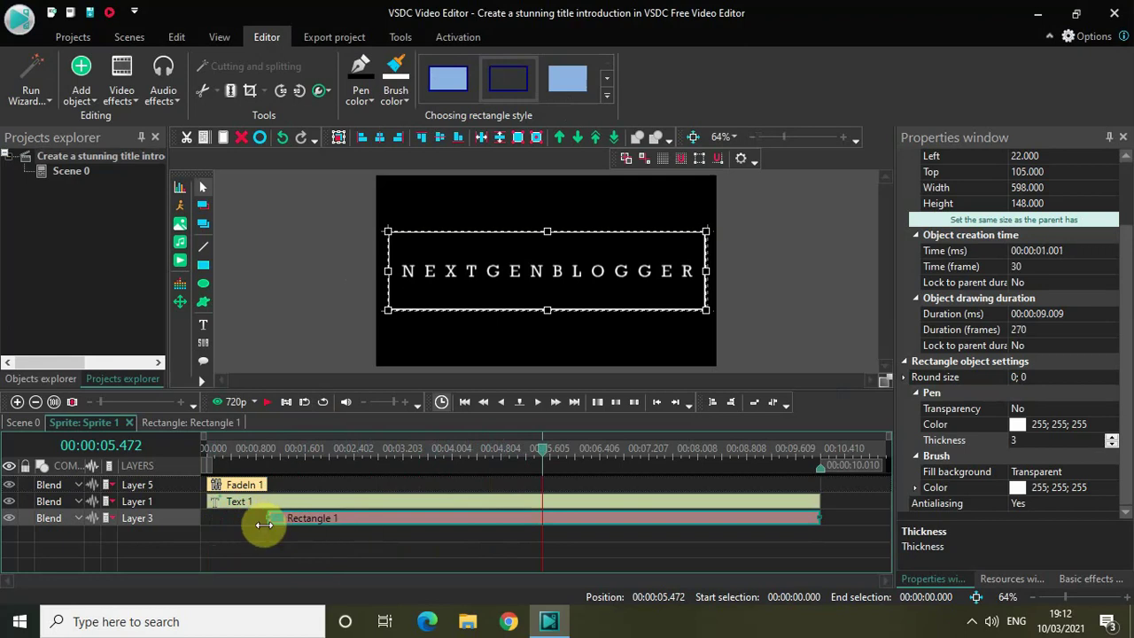
left_click_drag(546, 453, 181, 443)
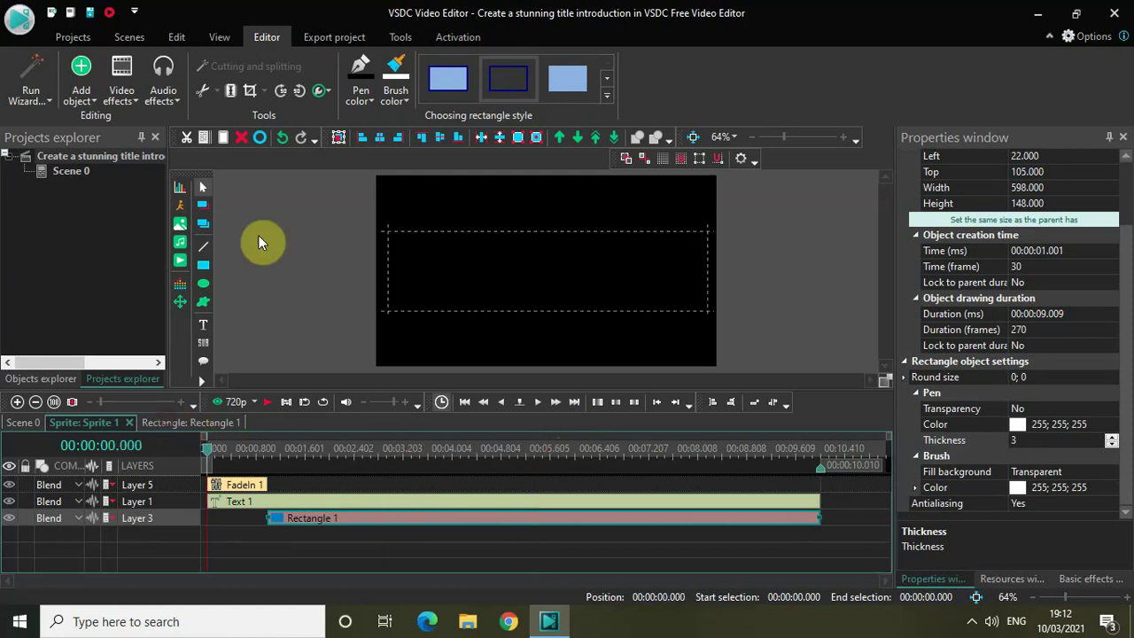
key("space")
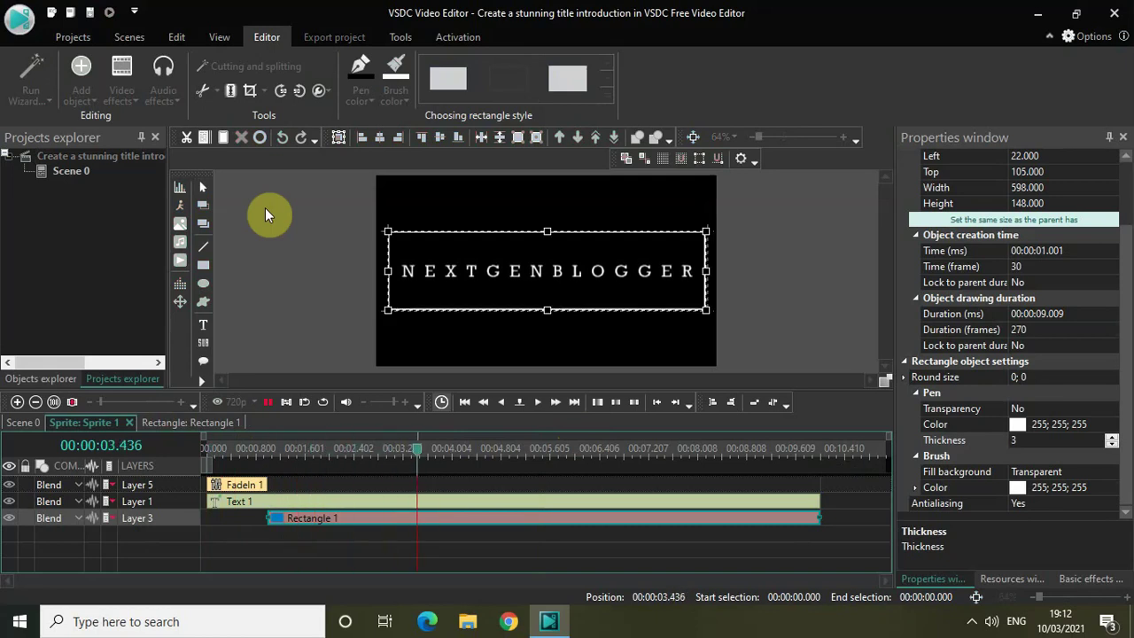
key("space")
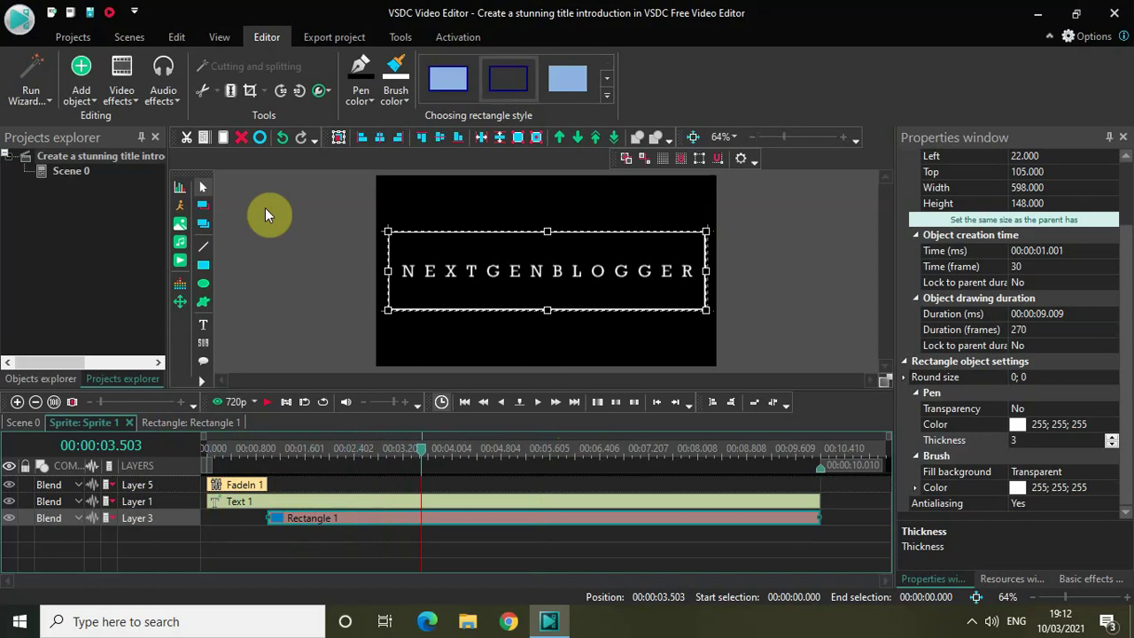
Open the rectangle's own timeline and add a Wipe transition effect with the default position settings
double_click(312, 521)
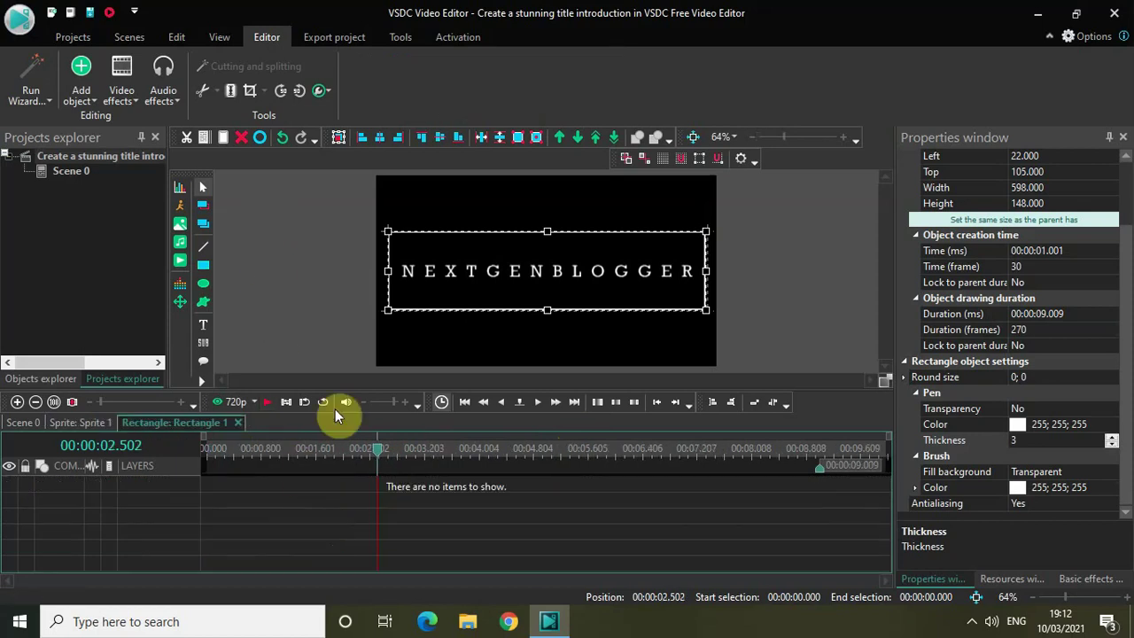
left_click_drag(379, 452, 172, 447)
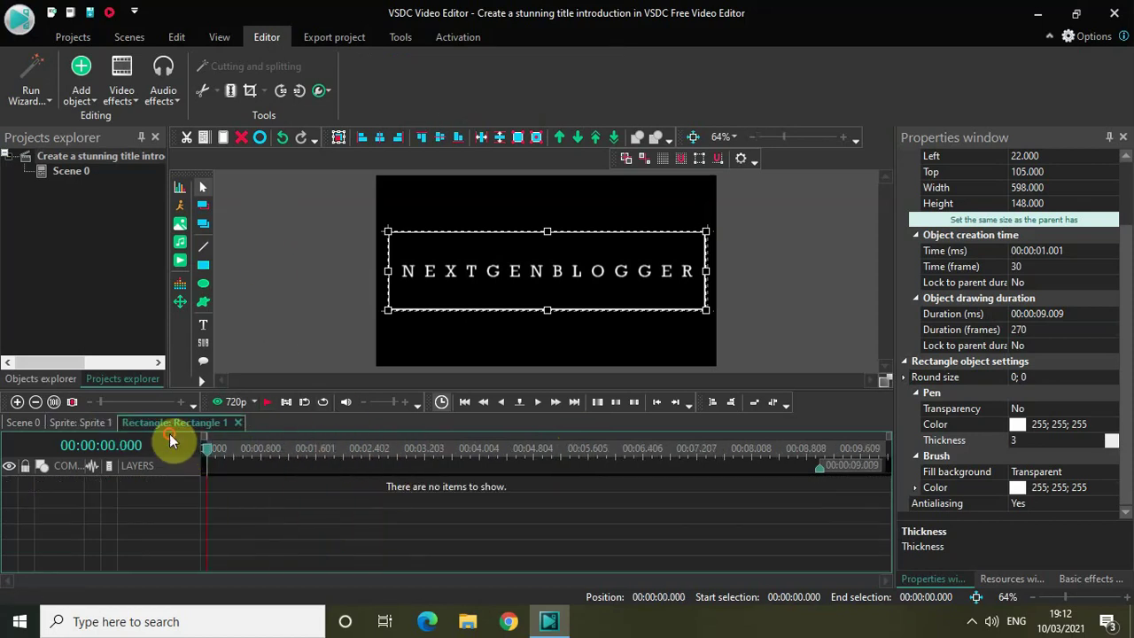
left_click(121, 94)
mouse_move(168, 270)
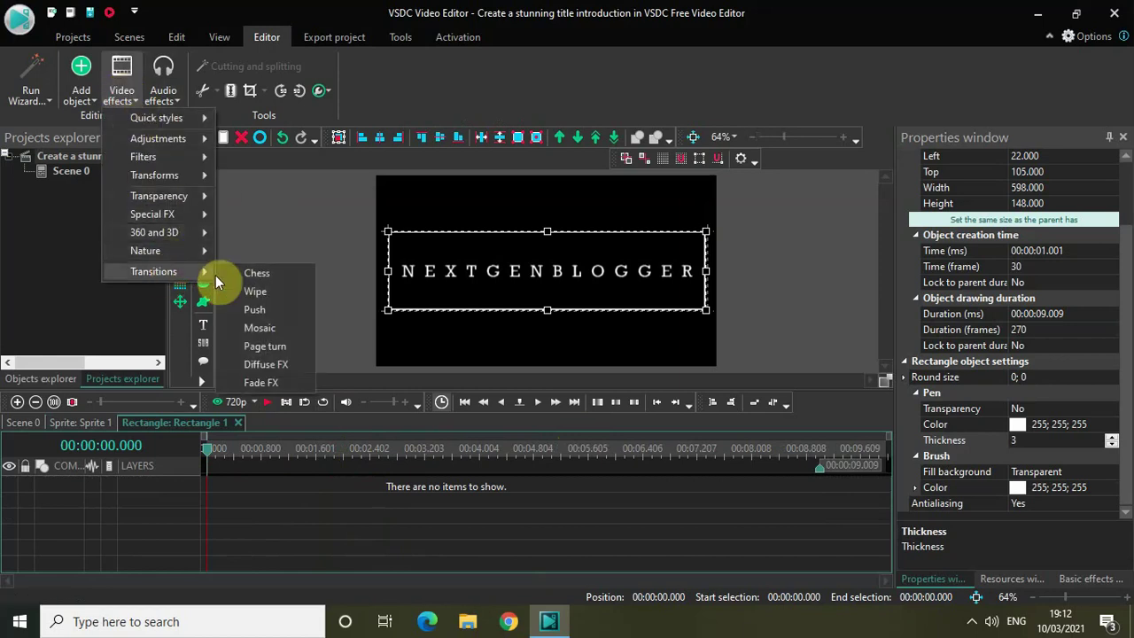
left_click(256, 292)
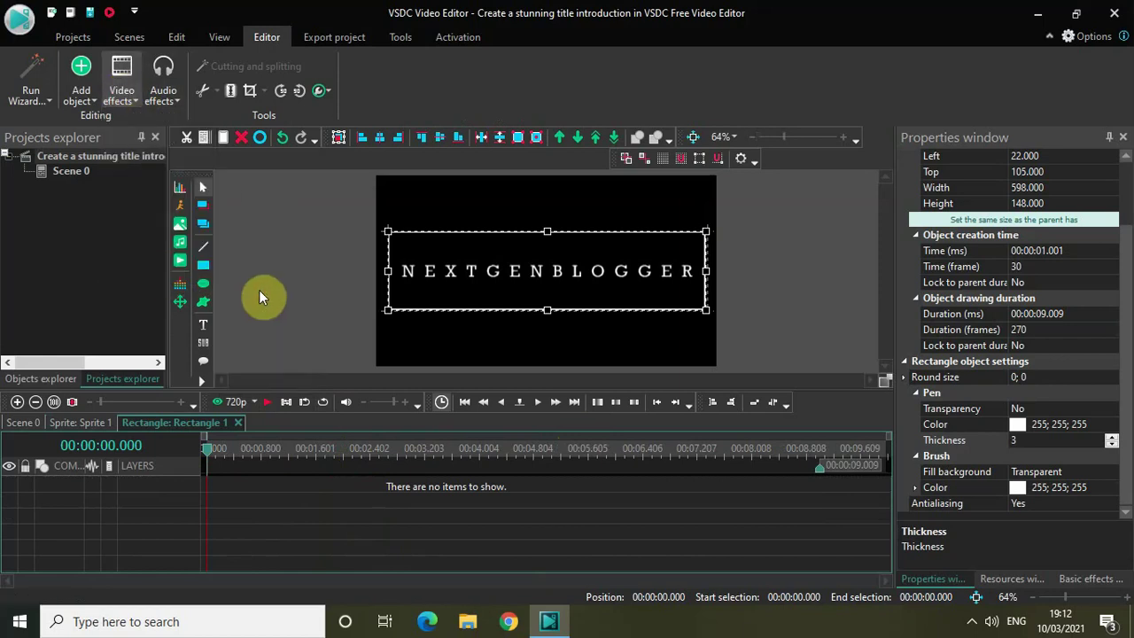
left_click(712, 392)
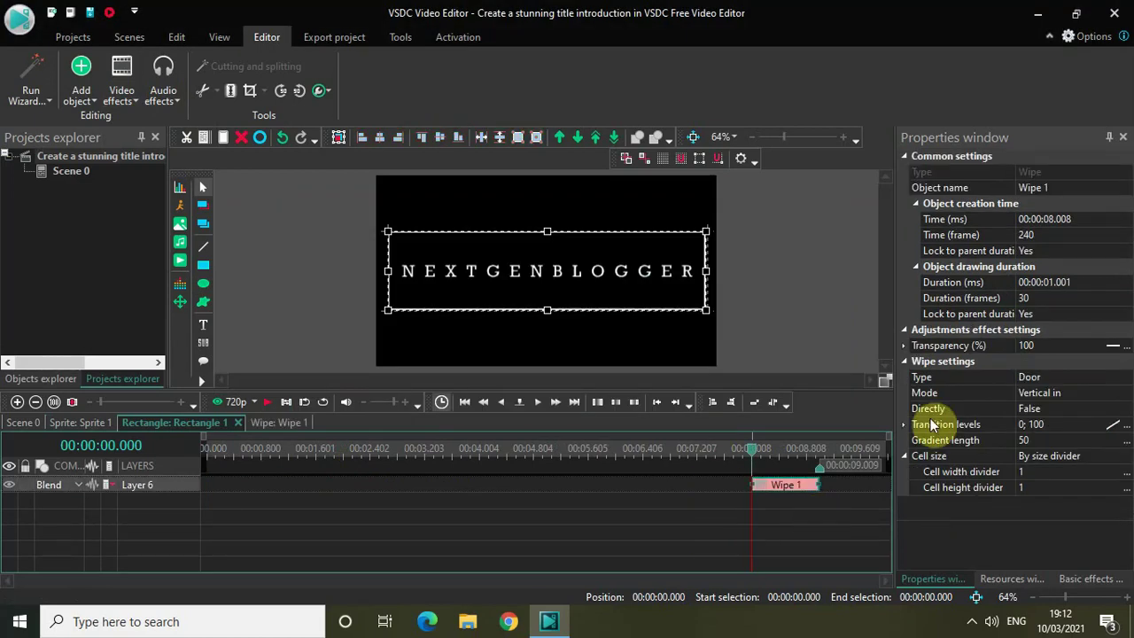
Reverse the wipe effect's transition levels to 100; 0
left_click(962, 362)
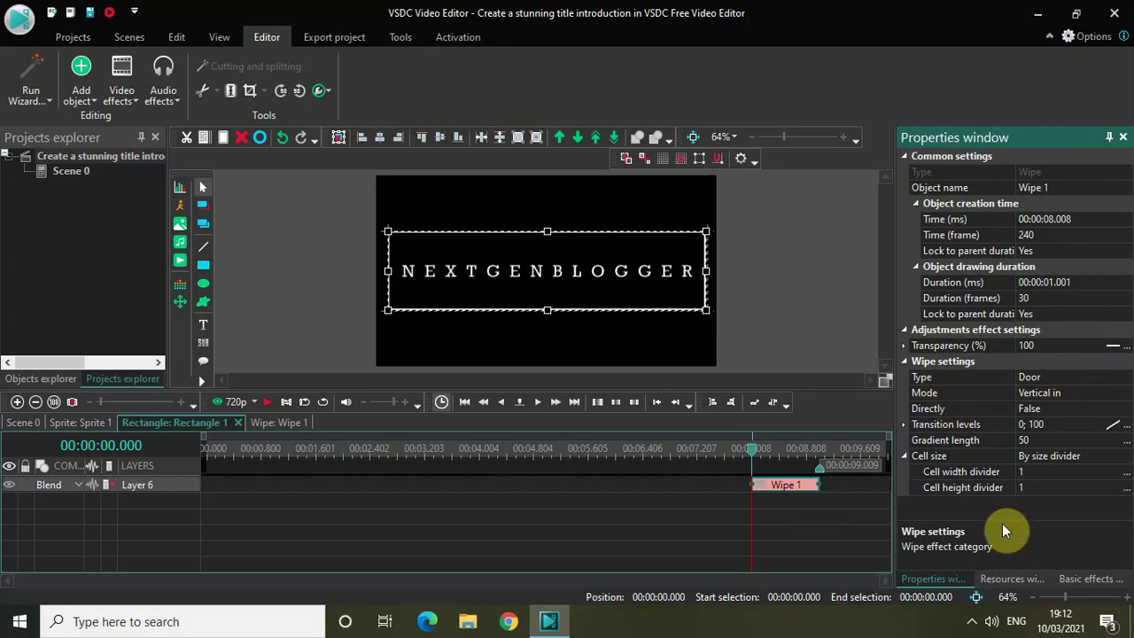
left_click(1055, 424)
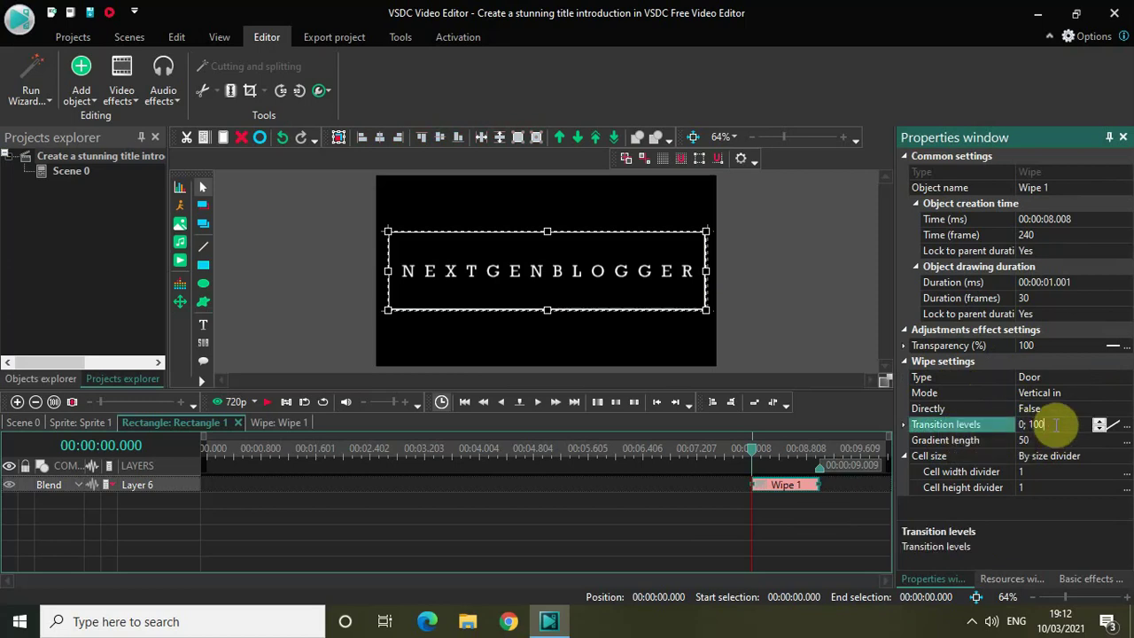
key("ctrl+a")
key("BackSpace")
type("100; 0")
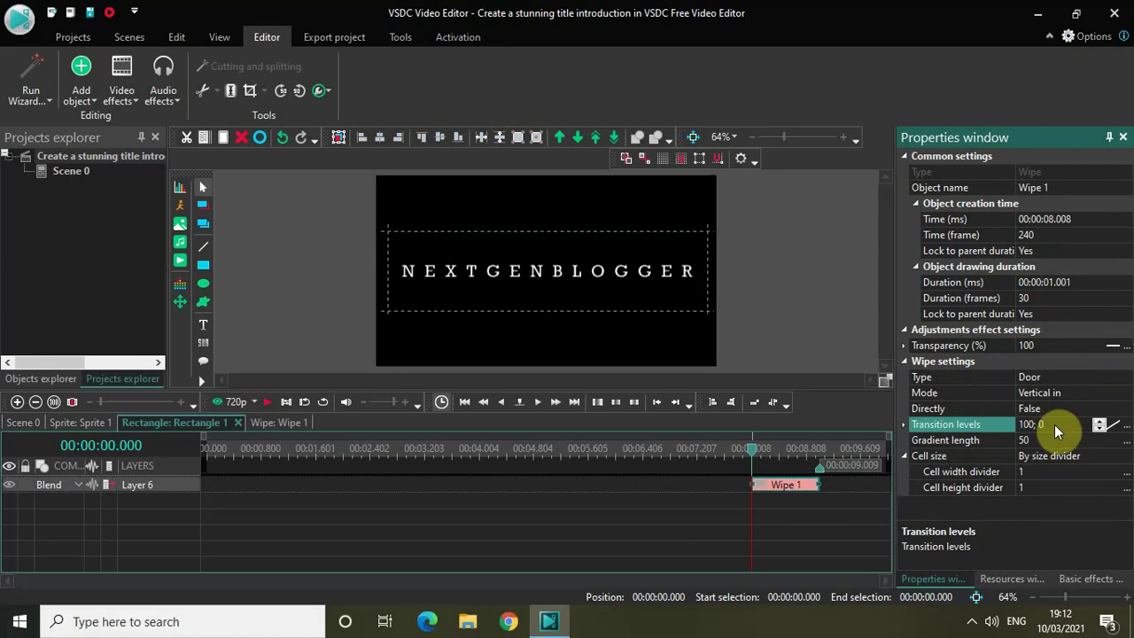
Move the wipe effect to the start of the rectangle's timeline at 00:00:00.000
left_click(769, 487)
left_click_drag(769, 487, 168, 425)
mouse_move(224, 485)
left_mouse_down()
mouse_move(236, 488)
mouse_move(215, 481)
left_mouse_up()
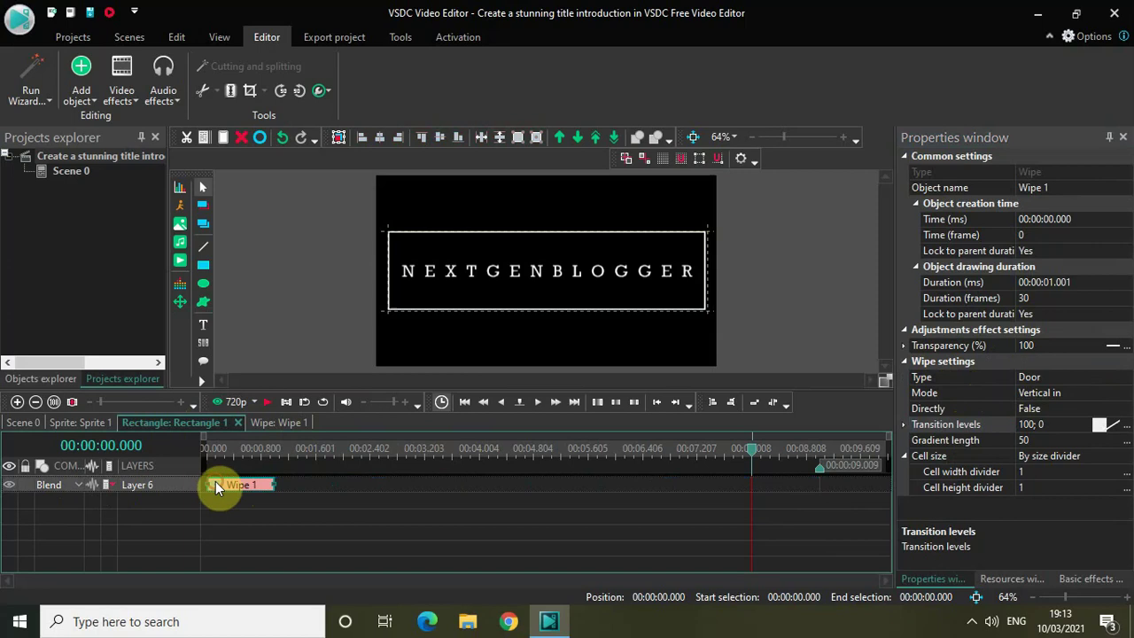
Return to the sprite's timeline and play the title animation from the beginning twice to check the fade and wipe
left_click(75, 423)
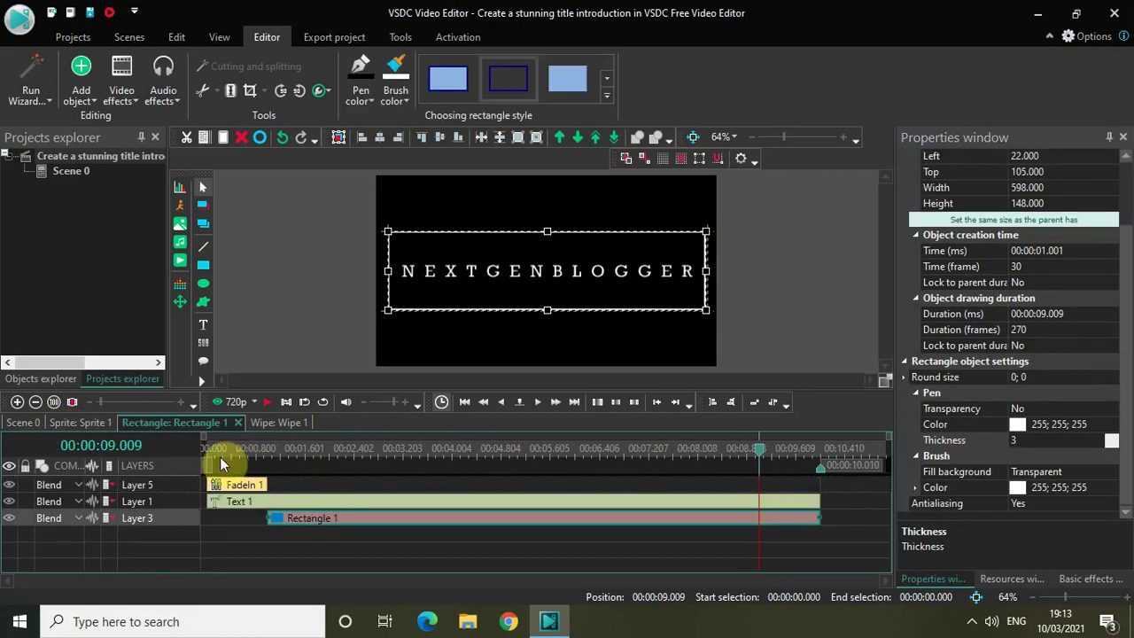
left_click(211, 452)
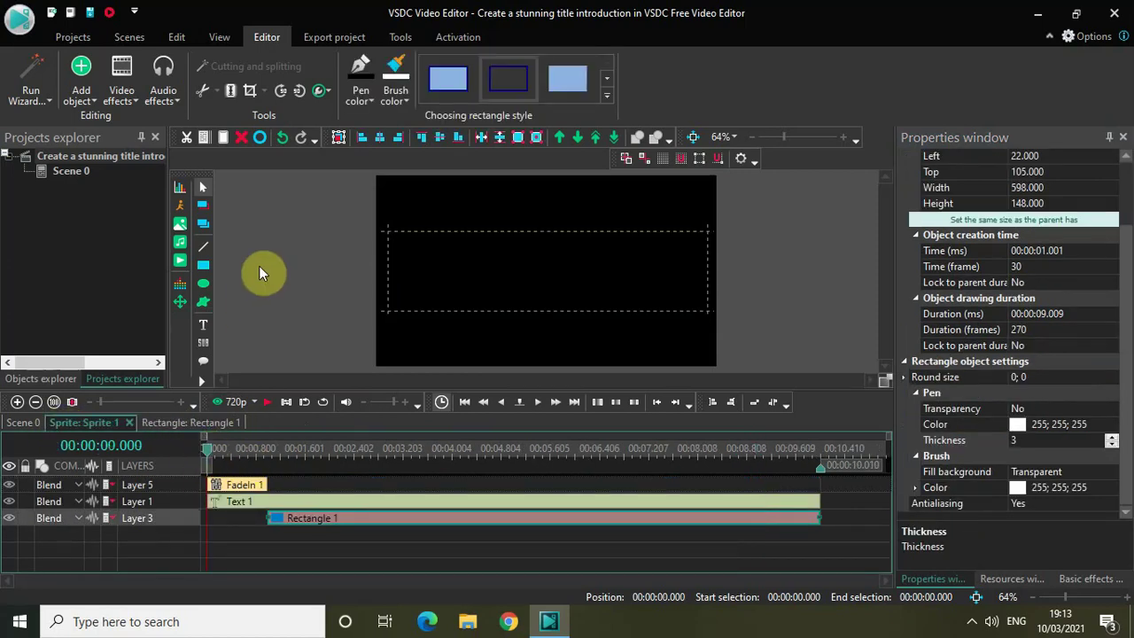
key("space")
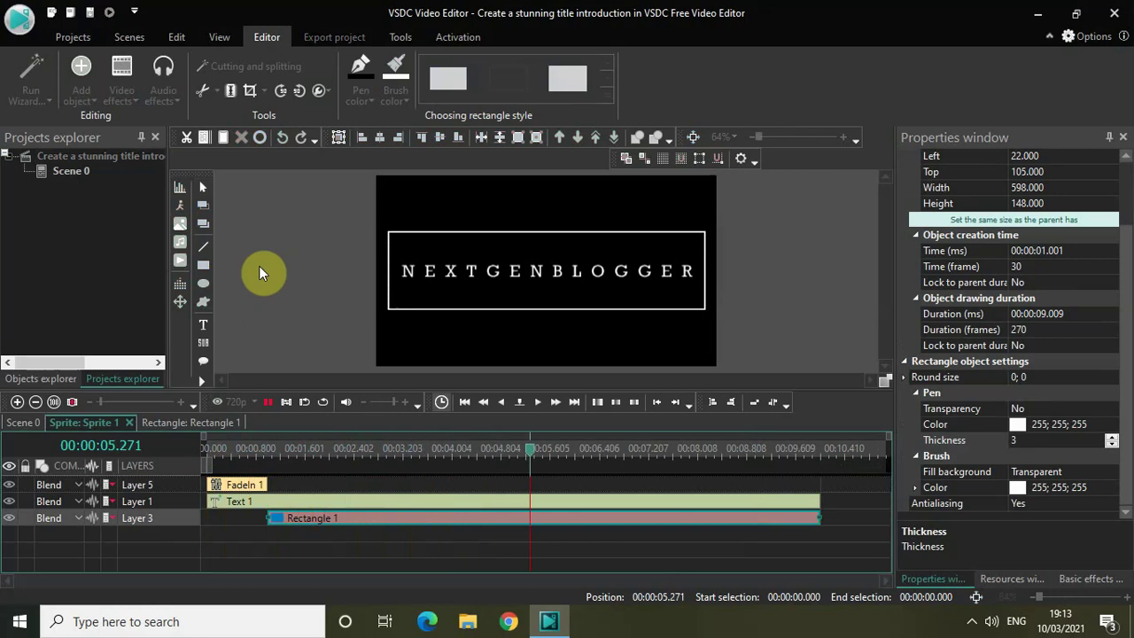
key("space")
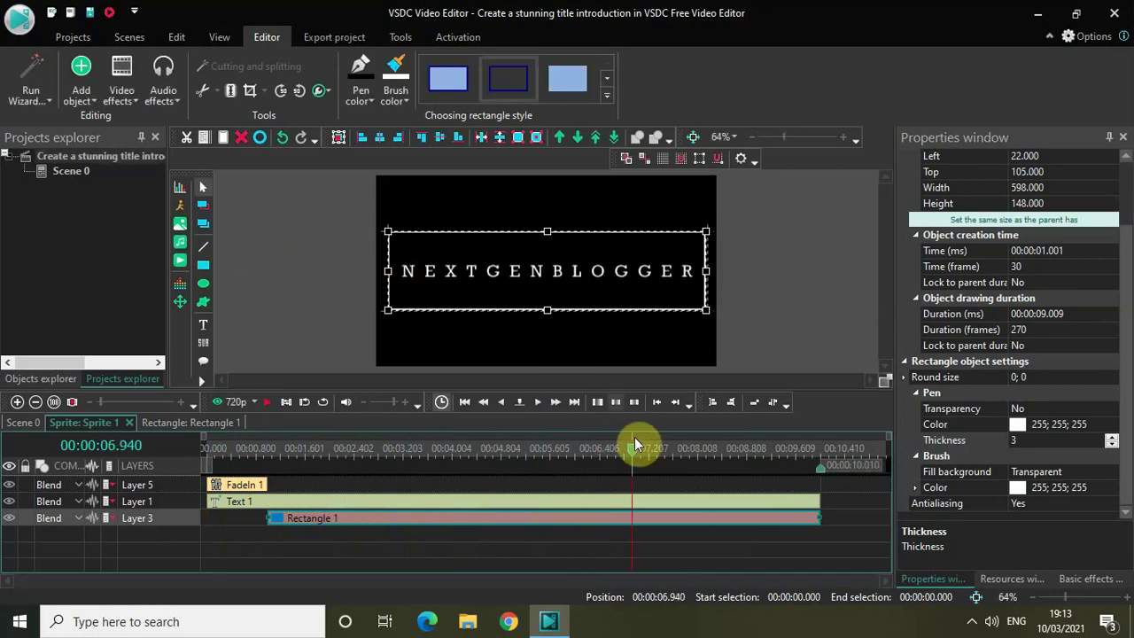
left_click(636, 463)
left_click_drag(637, 462, 173, 422)
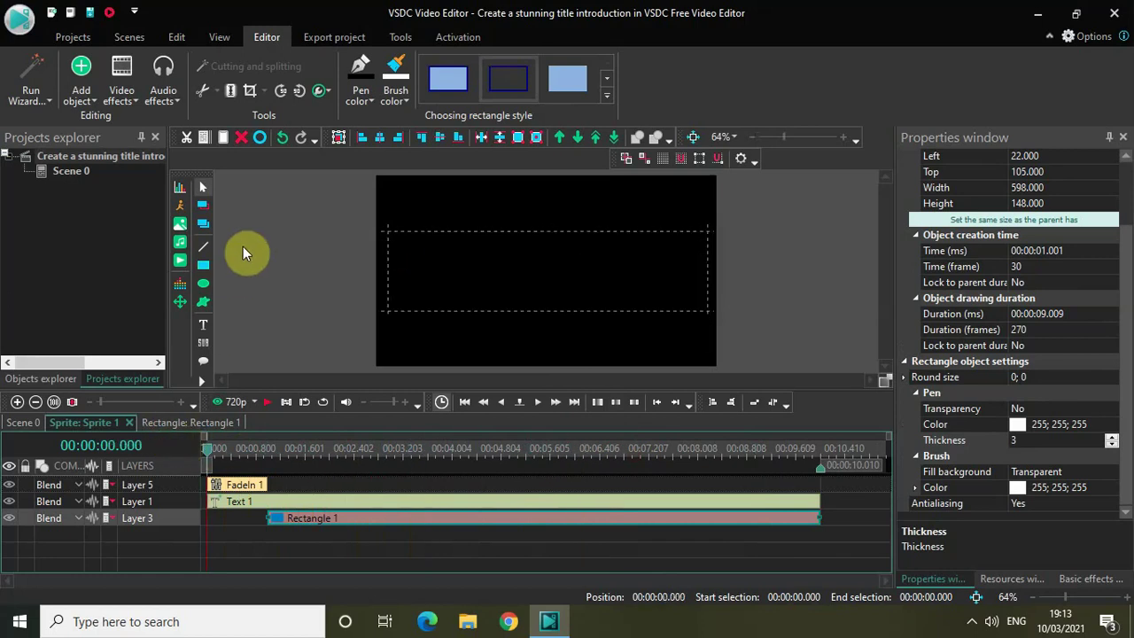
key("space")
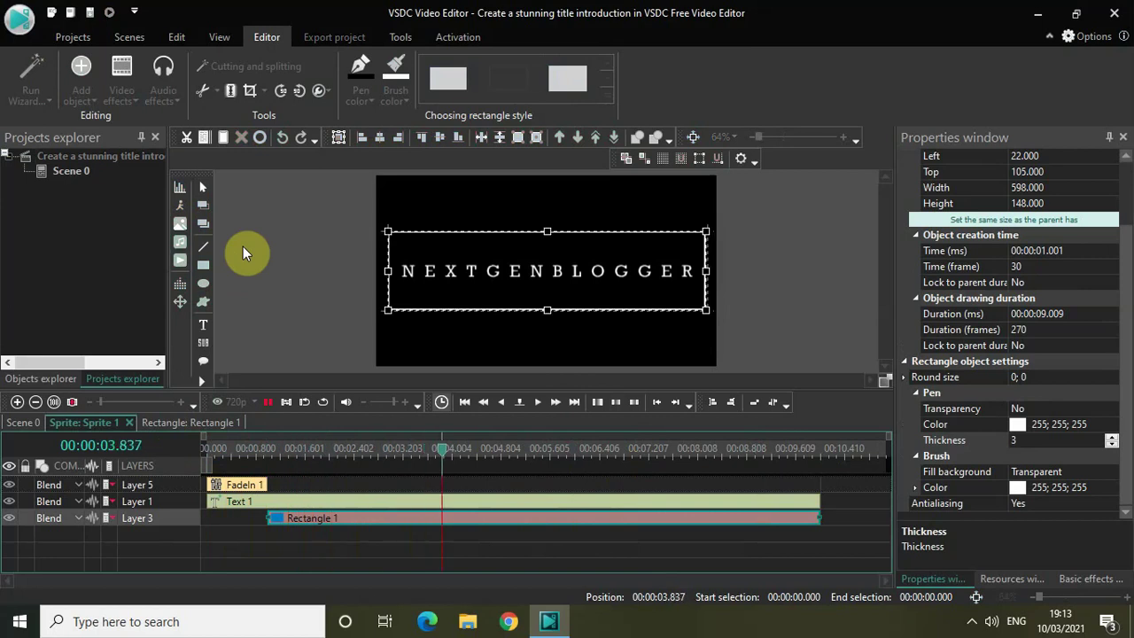
key("space")
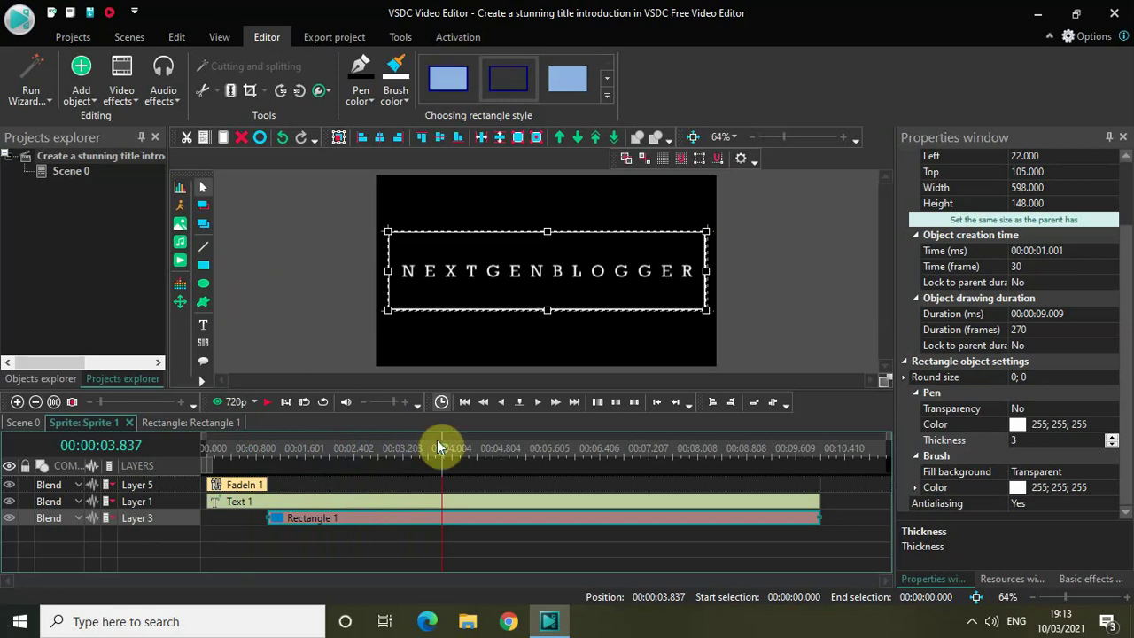
Return to Scene 0 at 00:00:00.000 and move the sprite straight down just below the frame, to about Left 23, Top 374
left_click_drag(446, 450, 151, 451)
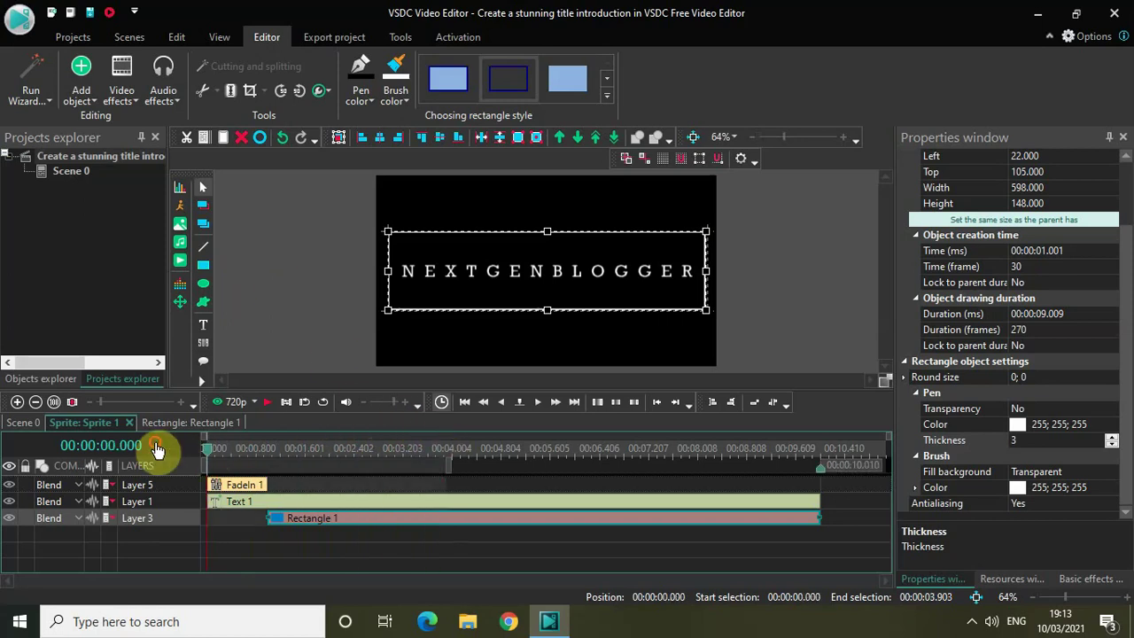
left_click_drag(451, 466, 51, 434)
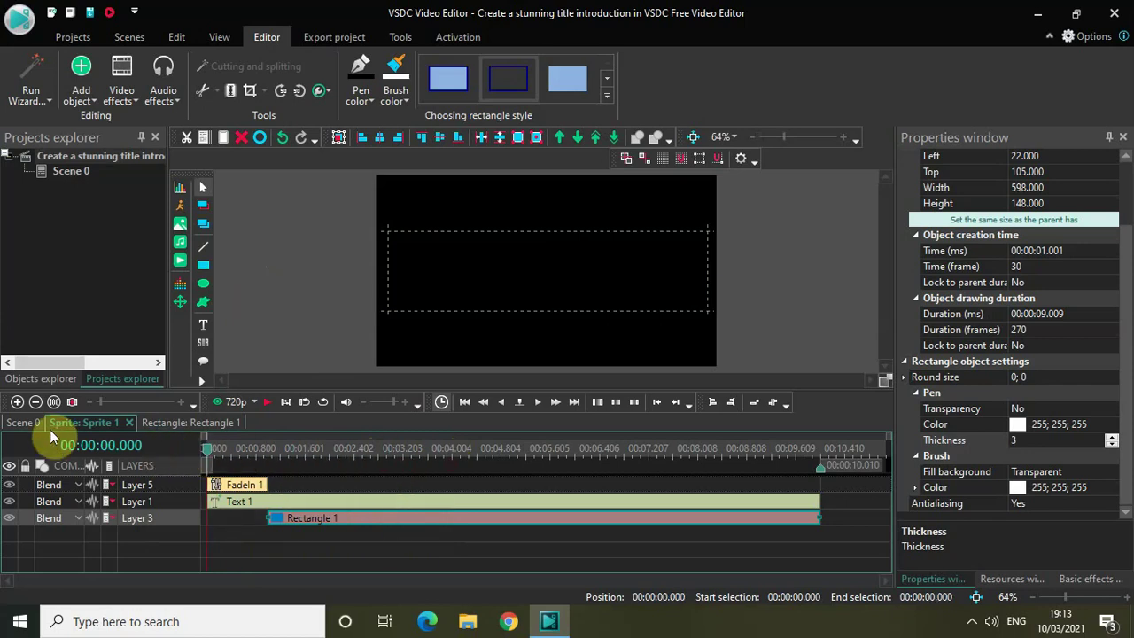
left_click(25, 423)
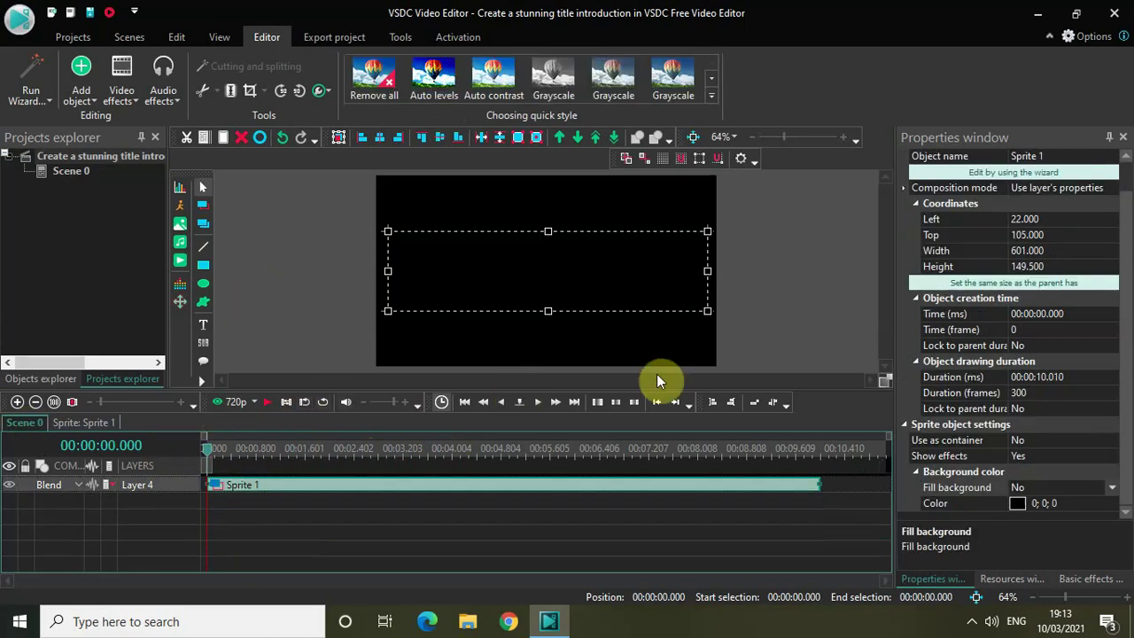
left_click_drag(784, 133, 768, 132)
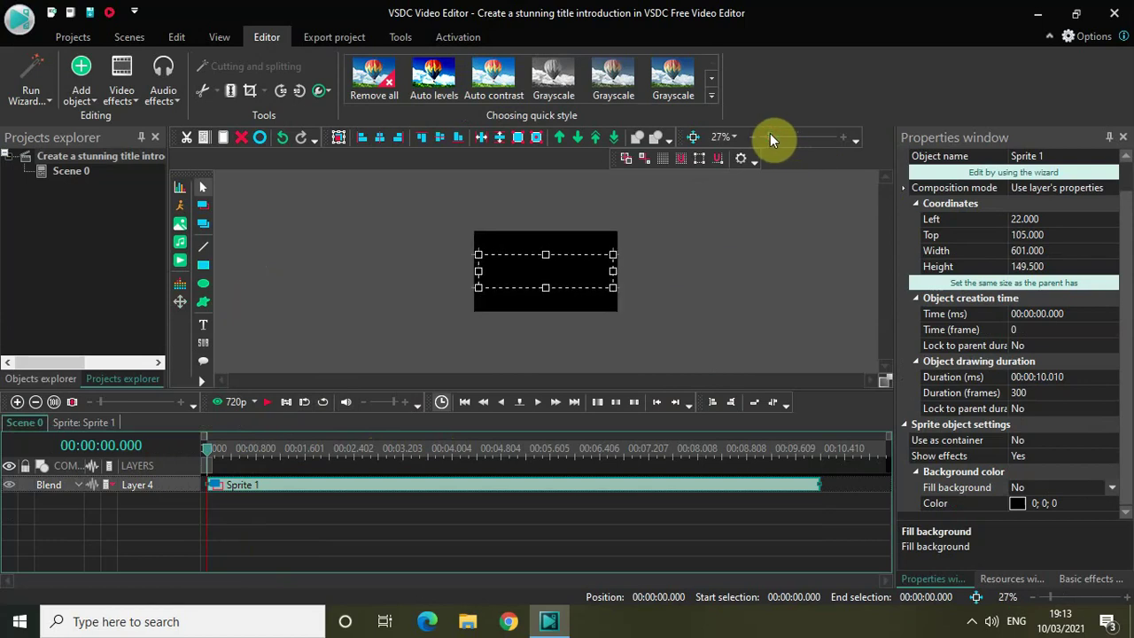
left_click_drag(542, 265, 543, 327)
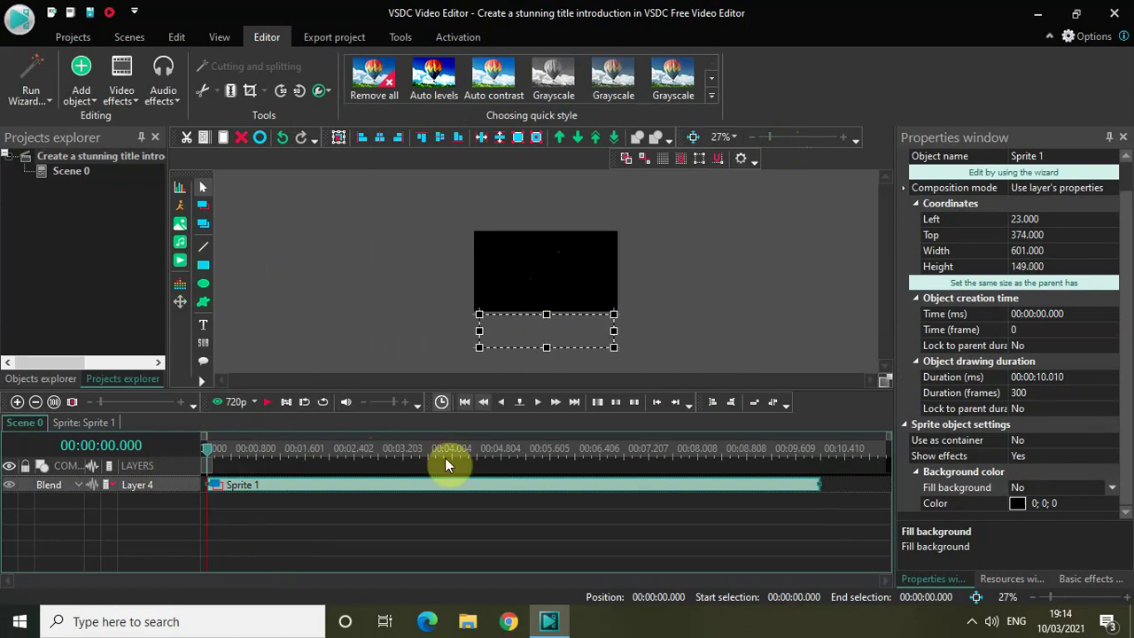
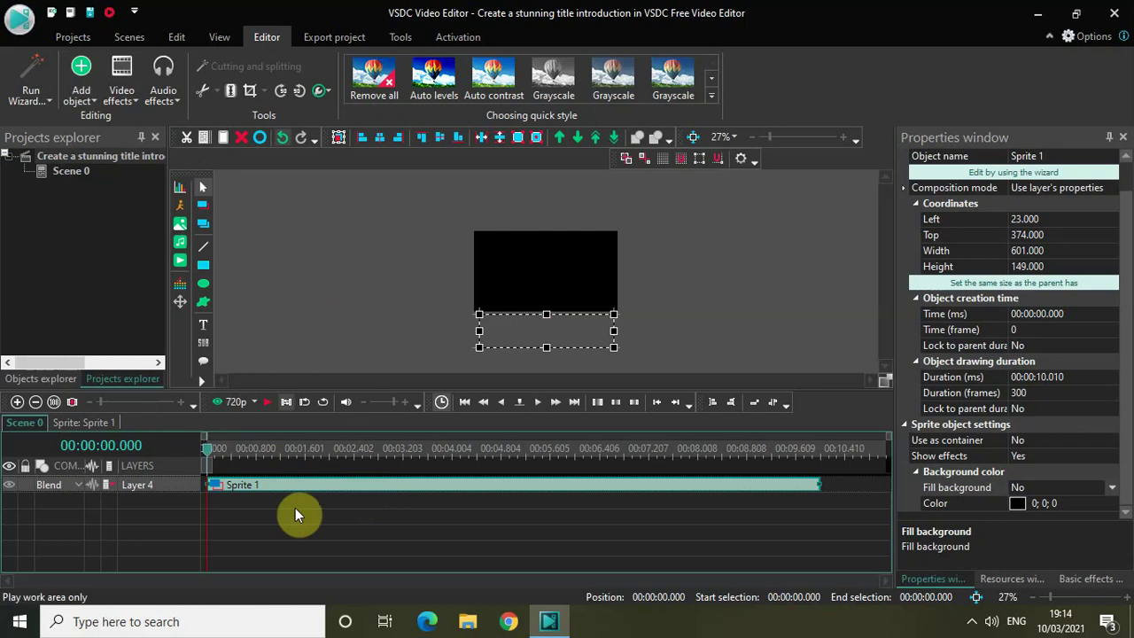
Open the sprite's own timeline and add a Movement object with the default position settings
double_click(324, 487)
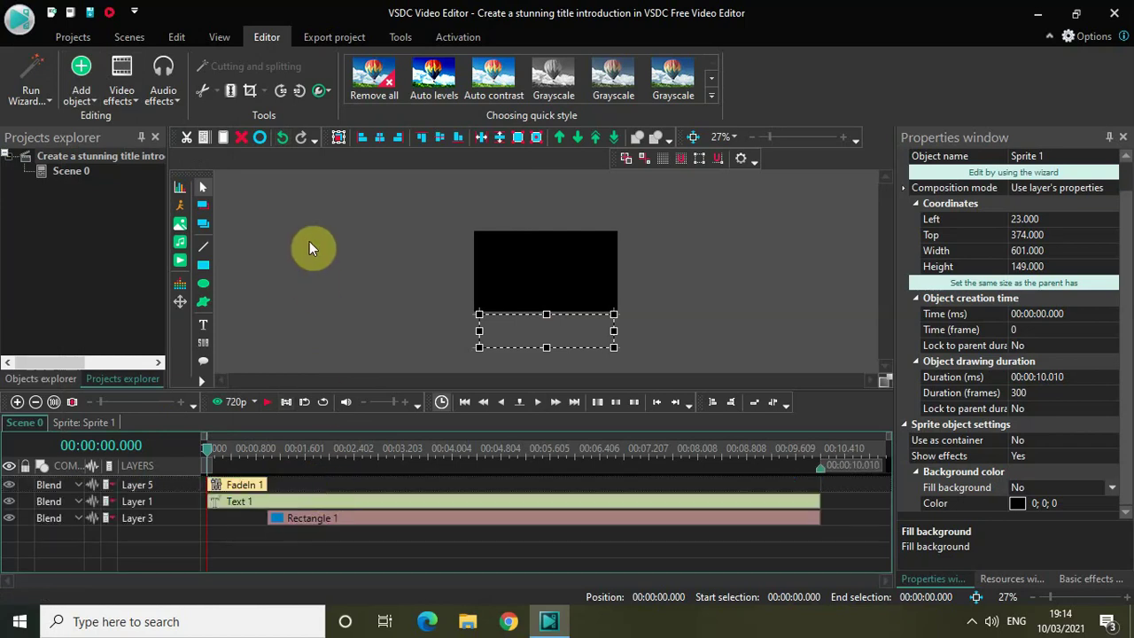
left_click(92, 100)
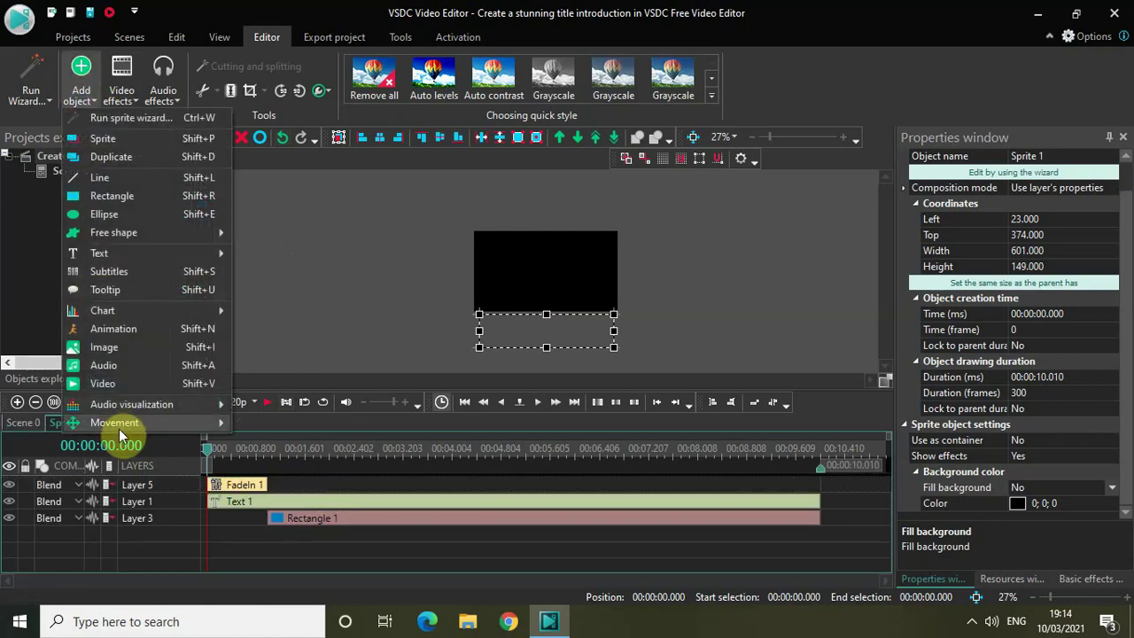
mouse_move(120, 424)
left_click(285, 425)
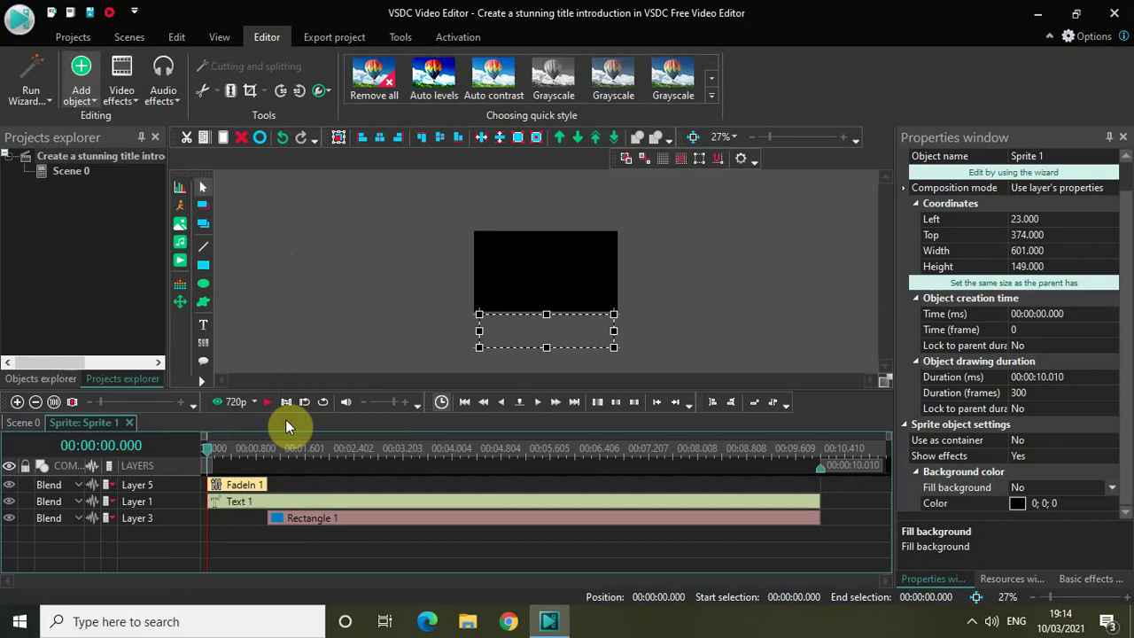
left_click(660, 376)
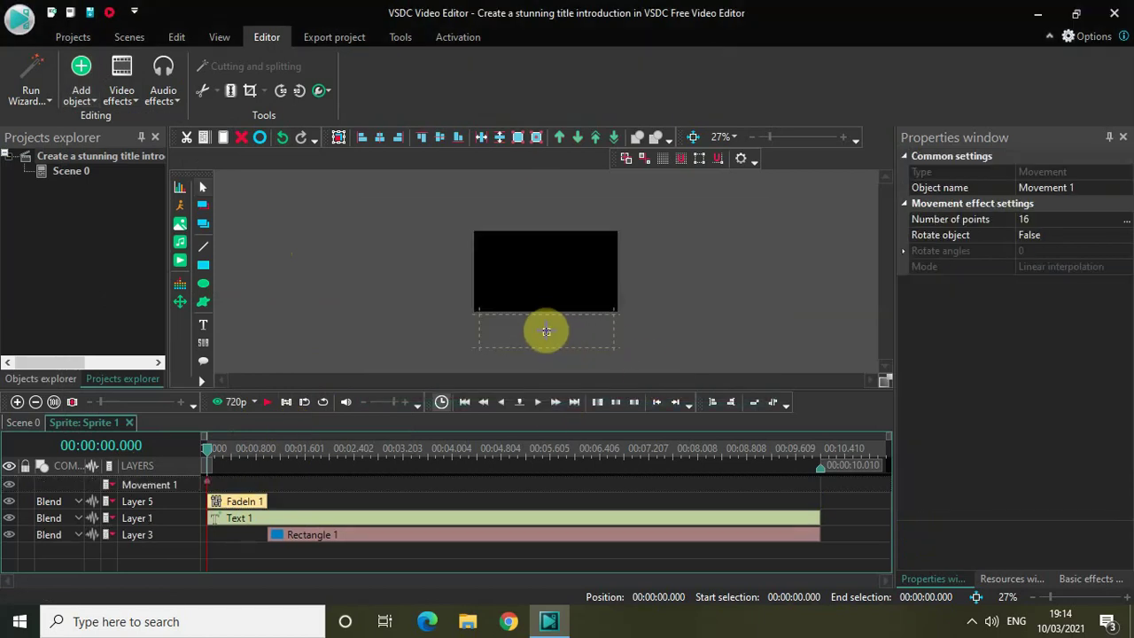
Draw the movement path up to a second point at the frame's centre, about X 319, Y 181, and time that point at 00:00:01.001
left_click(546, 331)
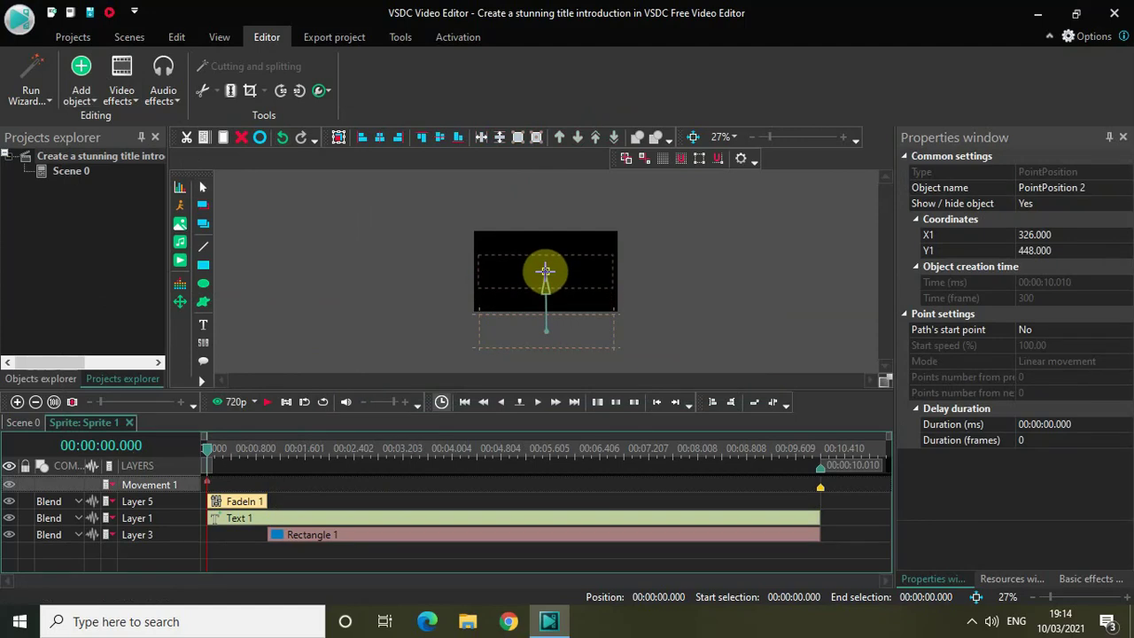
left_click(545, 272)
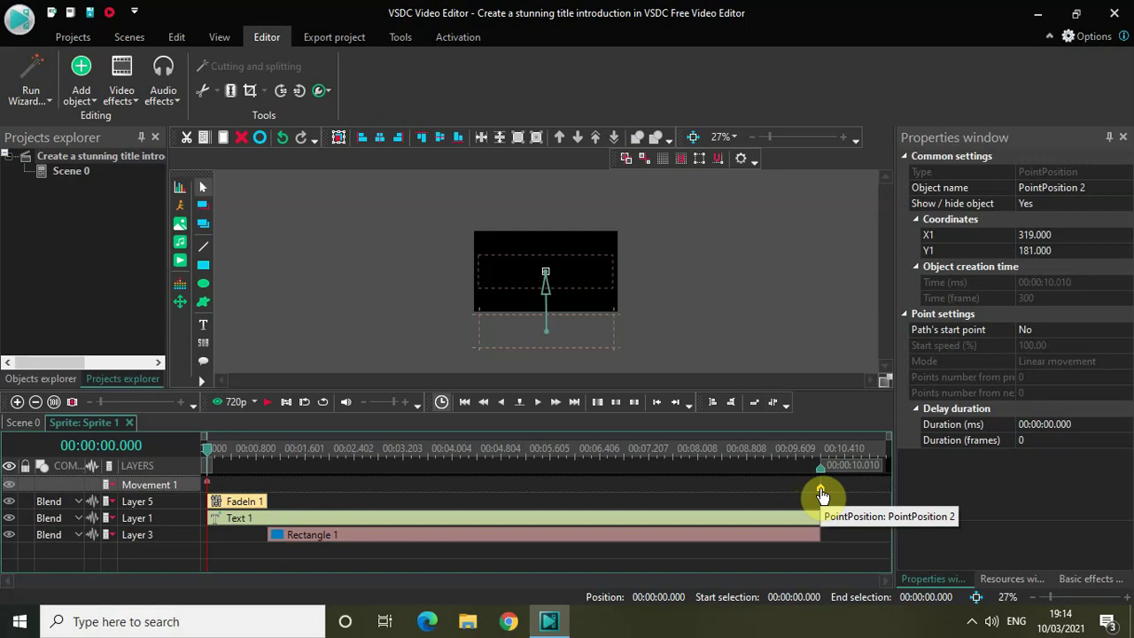
mouse_move(823, 494)
left_mouse_down()
mouse_move(524, 466)
mouse_move(448, 471)
mouse_move(443, 483)
mouse_move(455, 483)
mouse_move(417, 489)
mouse_move(269, 477)
left_mouse_up()
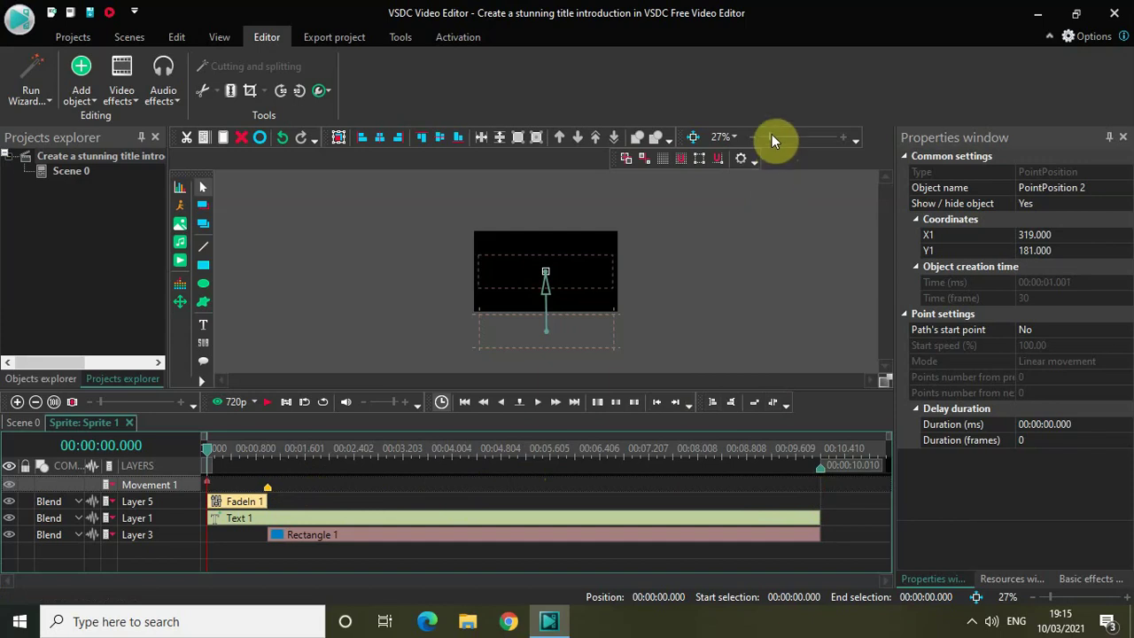
Play the sprite's animation from the start at 64% zoom to check the upward movement into the frame
left_click_drag(774, 138, 786, 138)
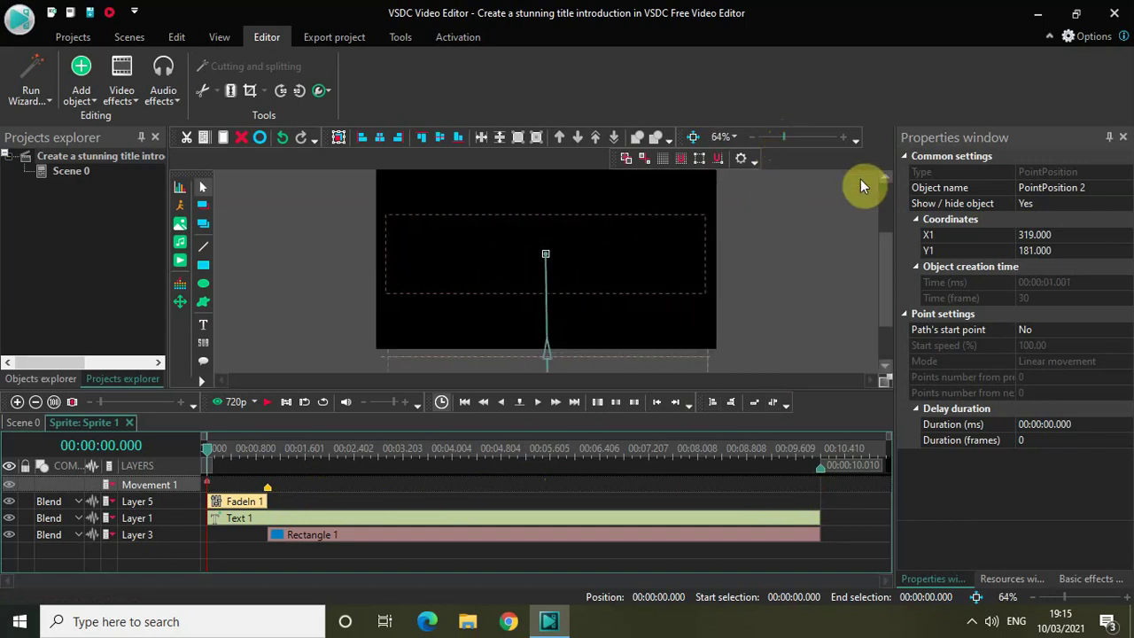
left_click_drag(886, 252, 889, 243)
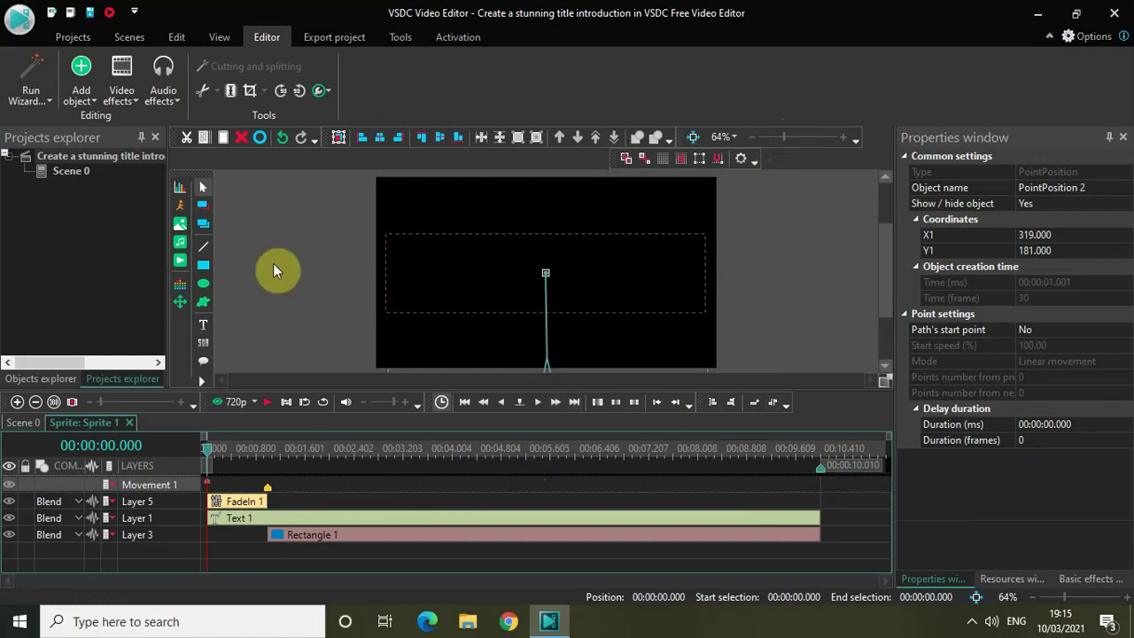
key("space")
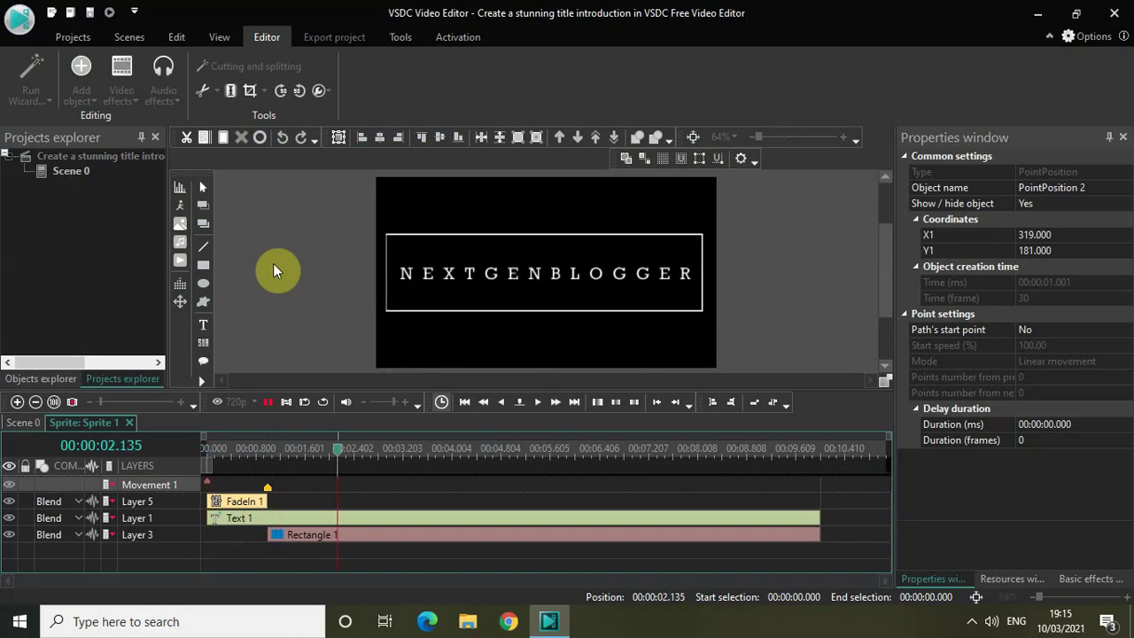
key("space")
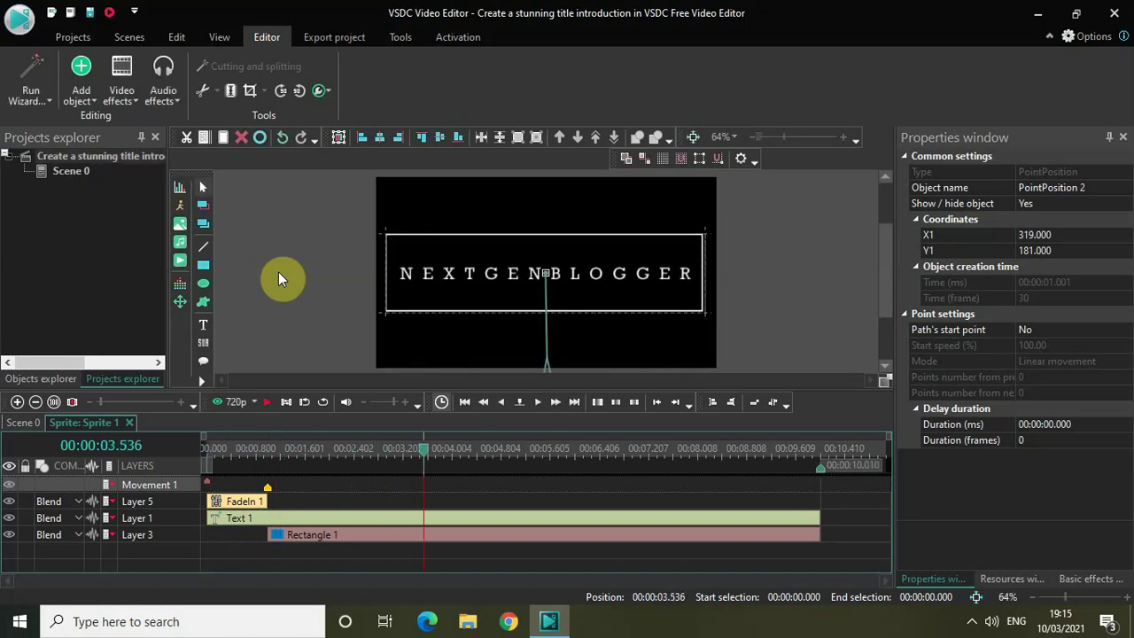
Preview the scene from 00:00:00.000 in the separate 720p preview player, and close the player
left_click_drag(426, 454, 145, 466)
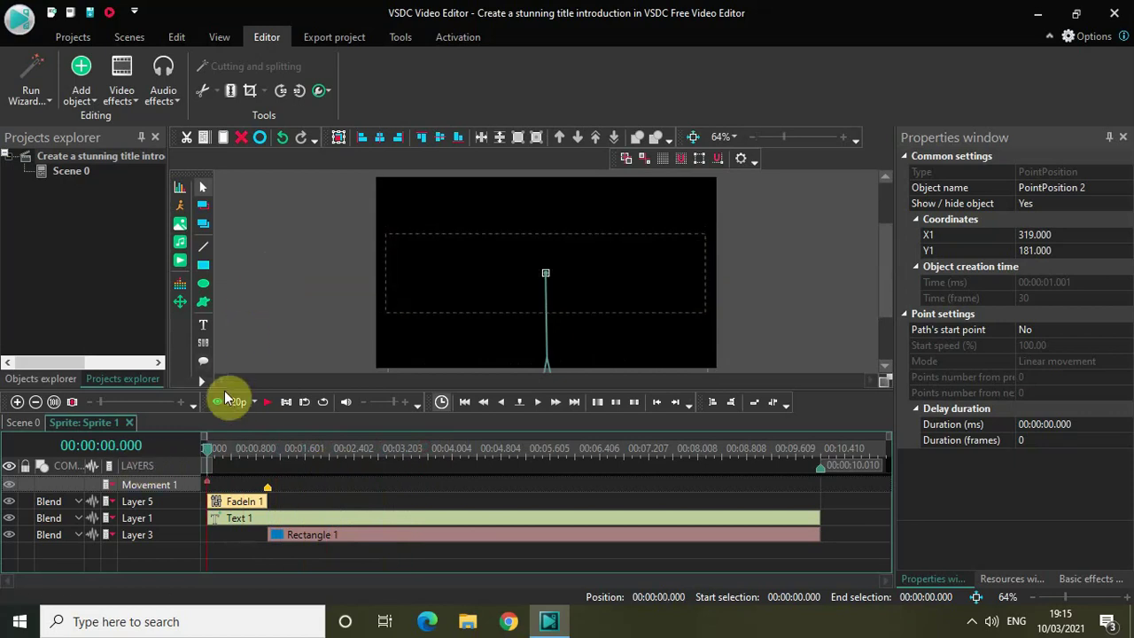
left_click(225, 403)
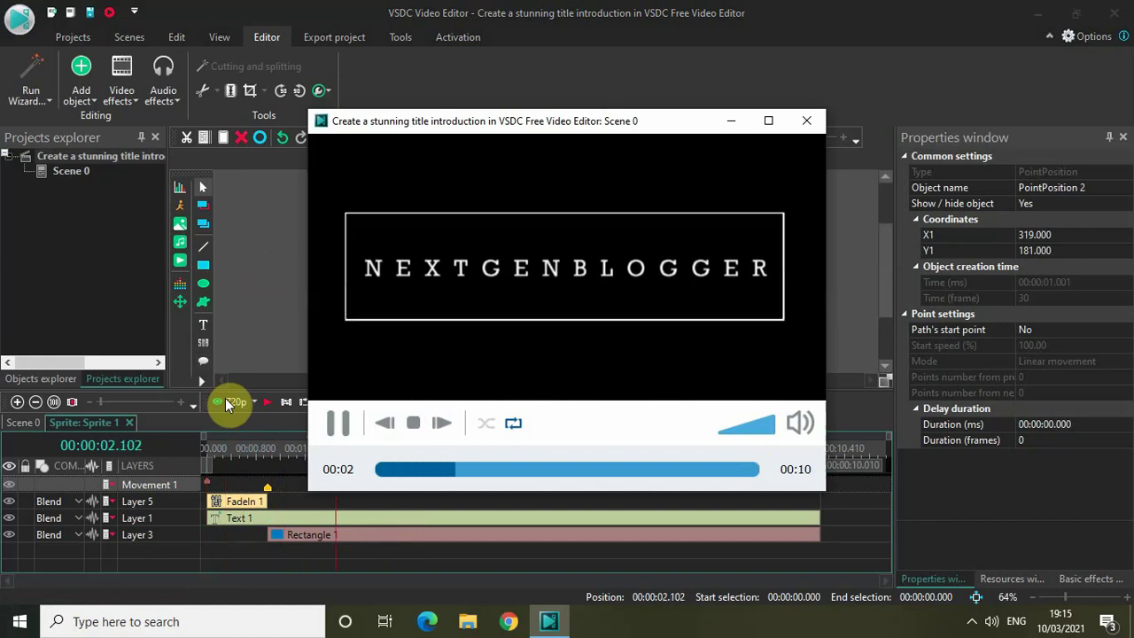
key("space")
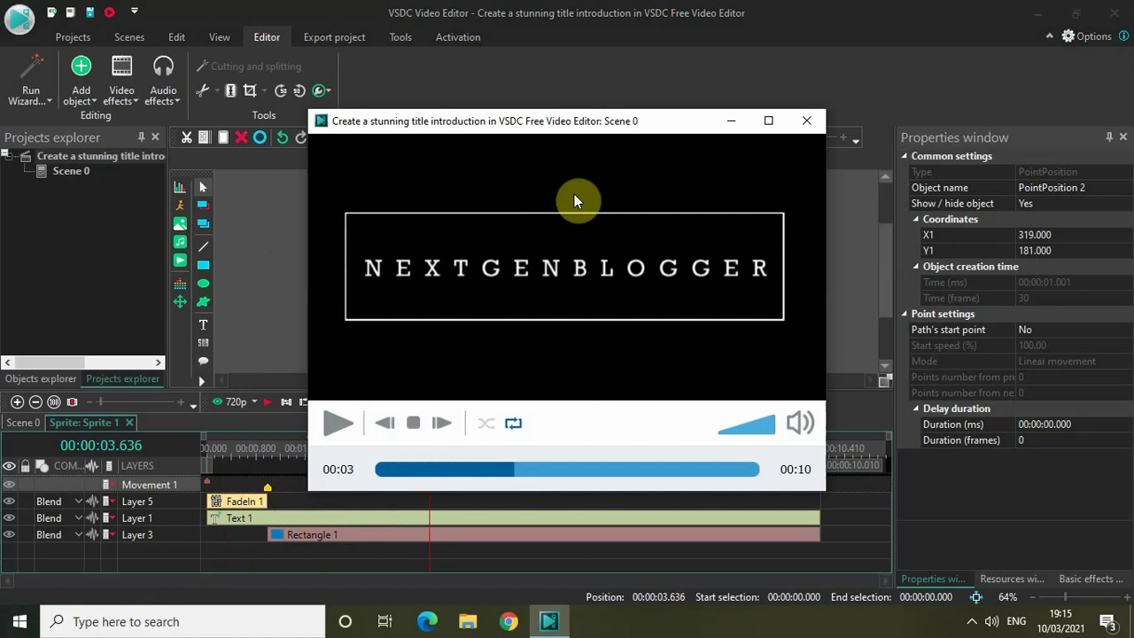
left_click(806, 122)
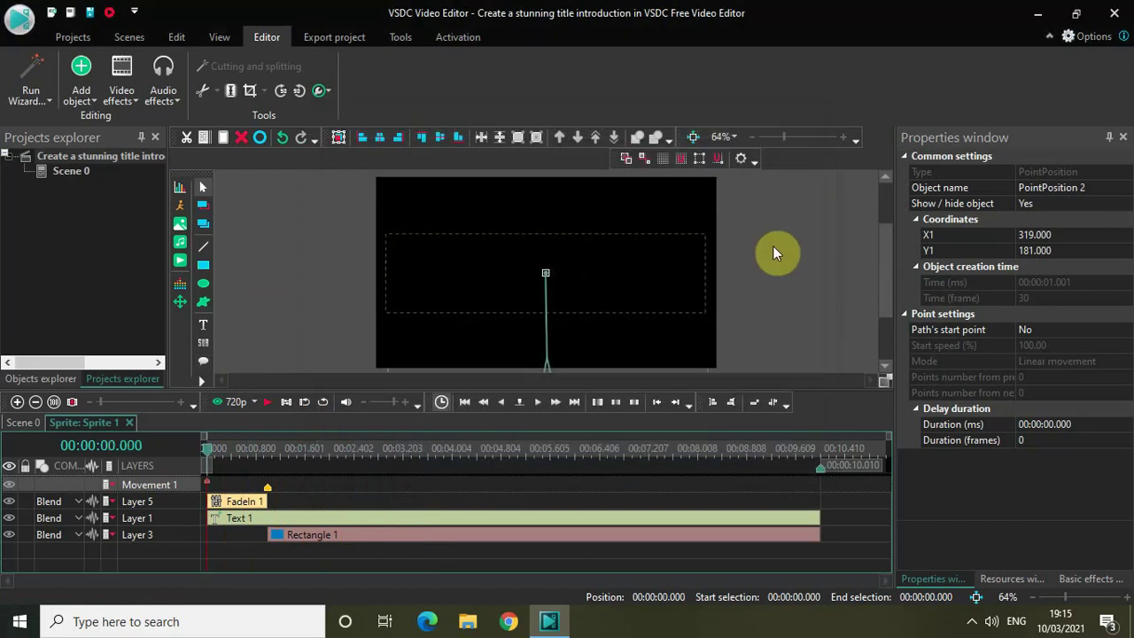